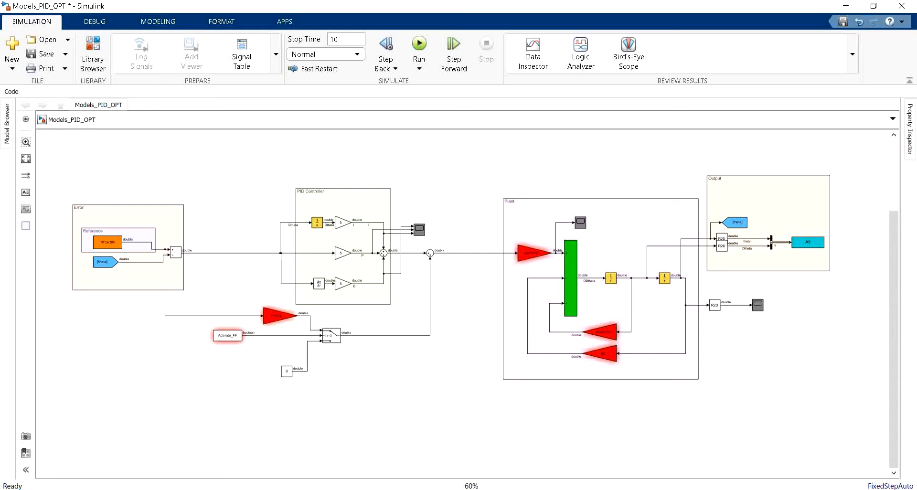
# Step: Switch to Paint and handwrite the cost function J = ∫ e Q eᵀ + u R uᵀ dt
pyautogui.click(394, 489)
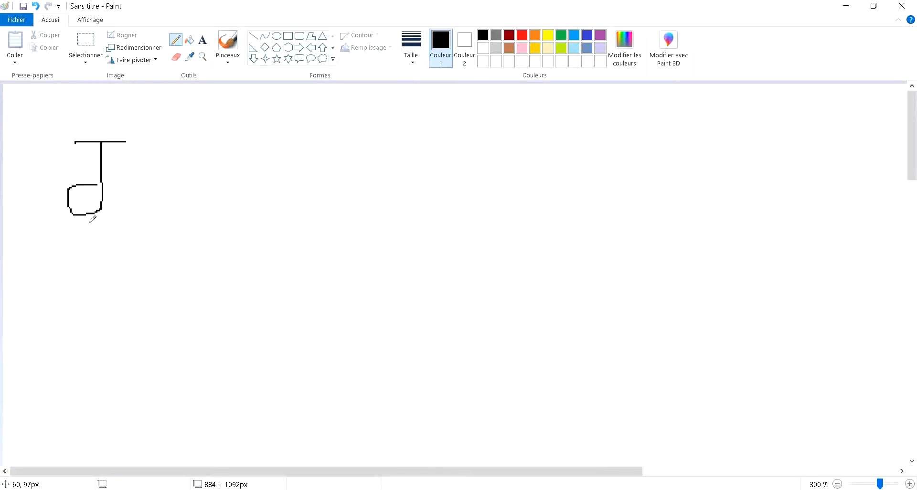
pyautogui.moveTo(128, 174)
pyautogui.mouseDown()
pyautogui.moveTo(171, 175)
pyautogui.moveTo(169, 190)
pyautogui.mouseUp()
pyautogui.moveTo(214, 124); pyautogui.dragTo(202, 197)
pyautogui.moveTo(266, 147)
pyautogui.mouseDown()
pyautogui.moveTo(248, 167)
pyautogui.moveTo(267, 152)
pyautogui.moveTo(260, 175)
pyautogui.moveTo(273, 179)
pyautogui.mouseUp()
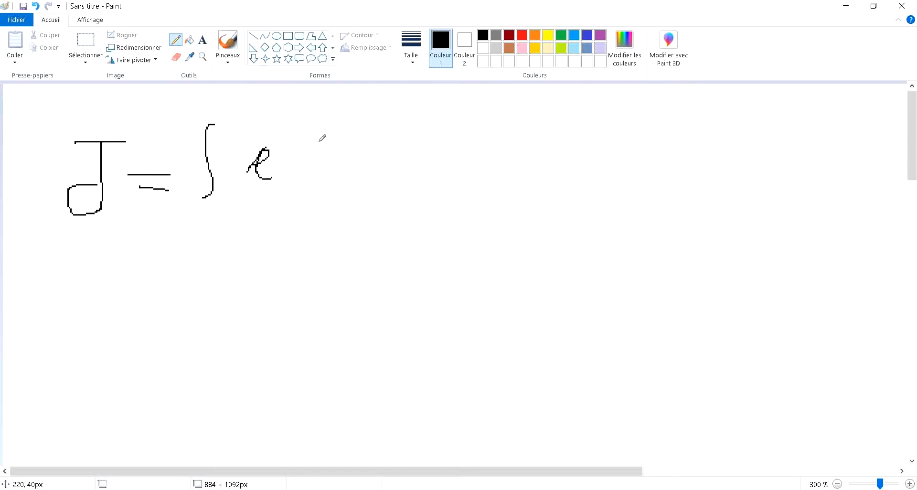
pyautogui.moveTo(319, 139)
pyautogui.mouseDown()
pyautogui.moveTo(329, 170)
pyautogui.moveTo(322, 138)
pyautogui.moveTo(338, 173)
pyautogui.moveTo(374, 153)
pyautogui.moveTo(378, 166)
pyautogui.mouseUp()
pyautogui.moveTo(389, 127)
pyautogui.mouseDown()
pyautogui.moveTo(390, 140)
pyautogui.moveTo(402, 124)
pyautogui.moveTo(423, 162)
pyautogui.moveTo(454, 153)
pyautogui.moveTo(471, 162)
pyautogui.mouseUp()
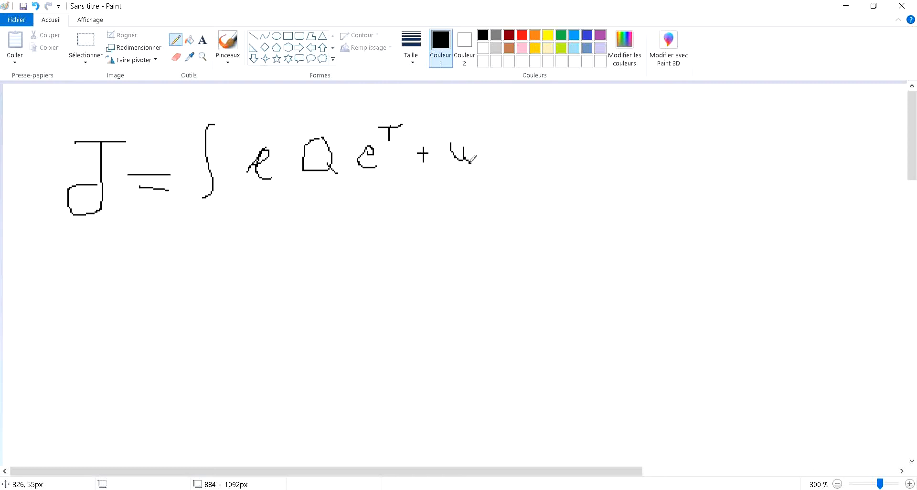
pyautogui.moveTo(514, 125)
pyautogui.mouseDown()
pyautogui.moveTo(514, 154)
pyautogui.moveTo(519, 131)
pyautogui.moveTo(536, 148)
pyautogui.moveTo(582, 142)
pyautogui.mouseUp()
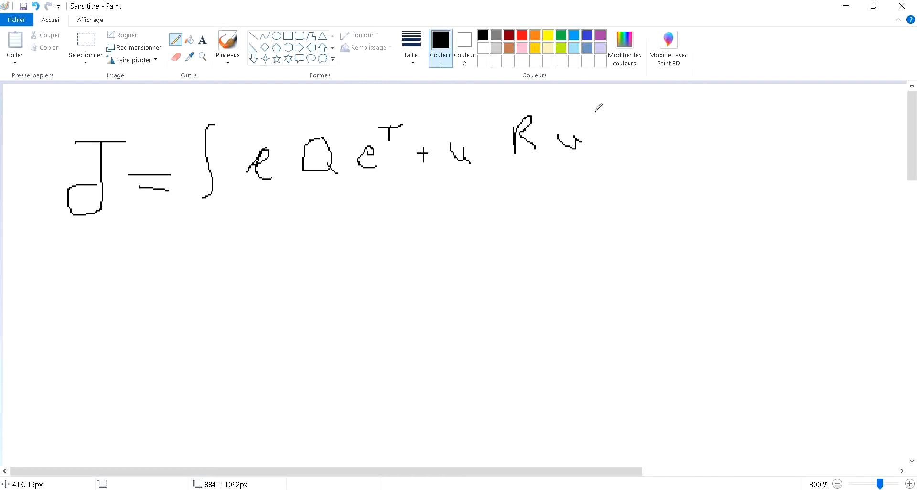
pyautogui.moveTo(596, 112); pyautogui.dragTo(596, 126)
pyautogui.moveTo(582, 116); pyautogui.dragTo(610, 112)
pyautogui.moveTo(658, 135)
pyautogui.mouseDown()
pyautogui.moveTo(649, 126)
pyautogui.moveTo(669, 150)
pyautogui.moveTo(694, 131)
pyautogui.mouseUp()
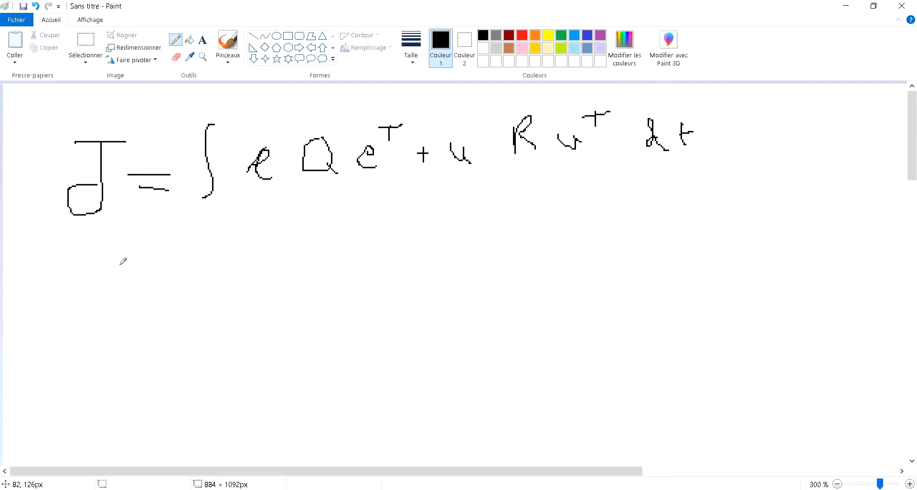
# Step: Handwrite e → 0 and J with two downward arrows beneath the equation, and return to the Simulink model
pyautogui.moveTo(134, 271)
pyautogui.mouseDown()
pyautogui.moveTo(134, 263)
pyautogui.moveTo(146, 276)
pyautogui.moveTo(193, 260)
pyautogui.moveTo(191, 274)
pyautogui.moveTo(242, 251)
pyautogui.moveTo(224, 252)
pyautogui.mouseUp()
pyautogui.moveTo(321, 230)
pyautogui.mouseDown()
pyautogui.moveTo(344, 260)
pyautogui.moveTo(337, 255)
pyautogui.moveTo(363, 236)
pyautogui.moveTo(369, 252)
pyautogui.moveTo(415, 241)
pyautogui.mouseUp()
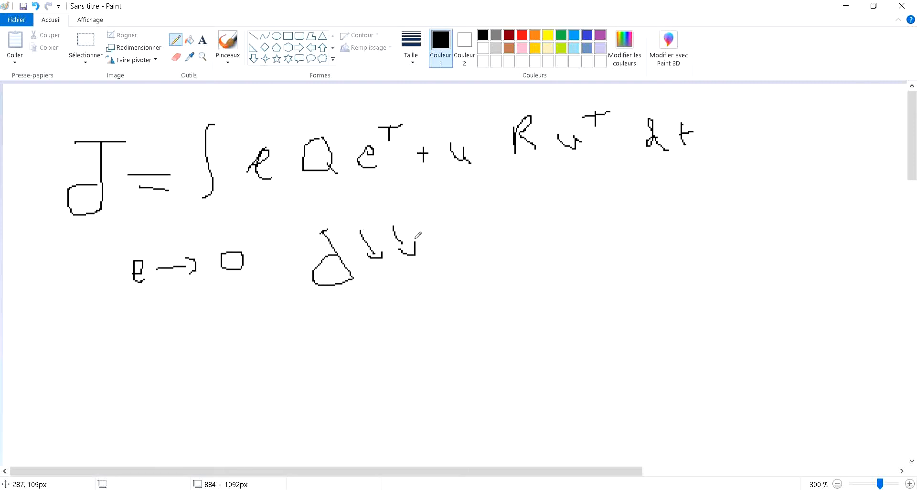
pyautogui.click(846, 6)
# Step: Add a Goto block above the error signal and branch it from the line between the Error and PID Controller areas
pyautogui.scroll(-2, 278, 221)
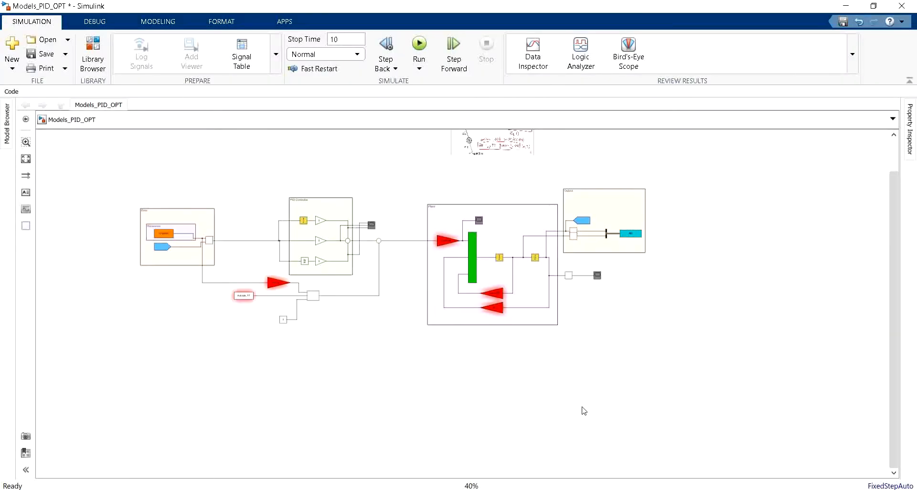
pyautogui.scroll(2, 583, 410)
pyautogui.scroll(-2, 453, 368)
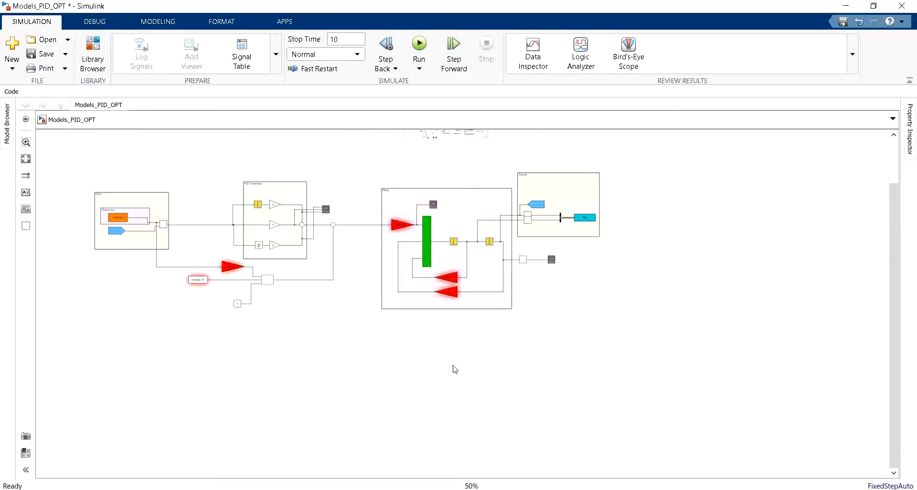
pyautogui.click(406, 489)
pyautogui.scroll(5, 242, 242)
pyautogui.doubleClick(301, 157)
pyautogui.write('go')
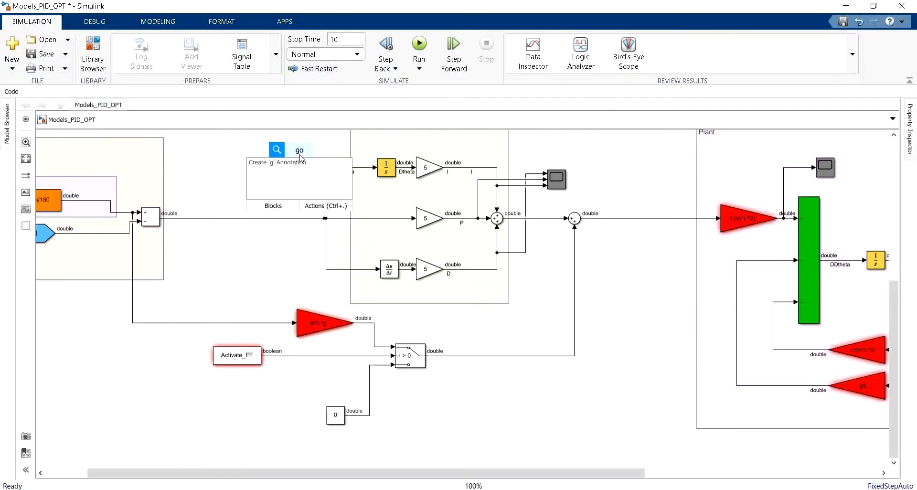
pyautogui.write('to')
pyautogui.press('Return')
pyautogui.moveTo(299, 160)
pyautogui.mouseDown()
pyautogui.moveTo(229, 177)
pyautogui.moveTo(220, 218)
pyautogui.mouseUp()
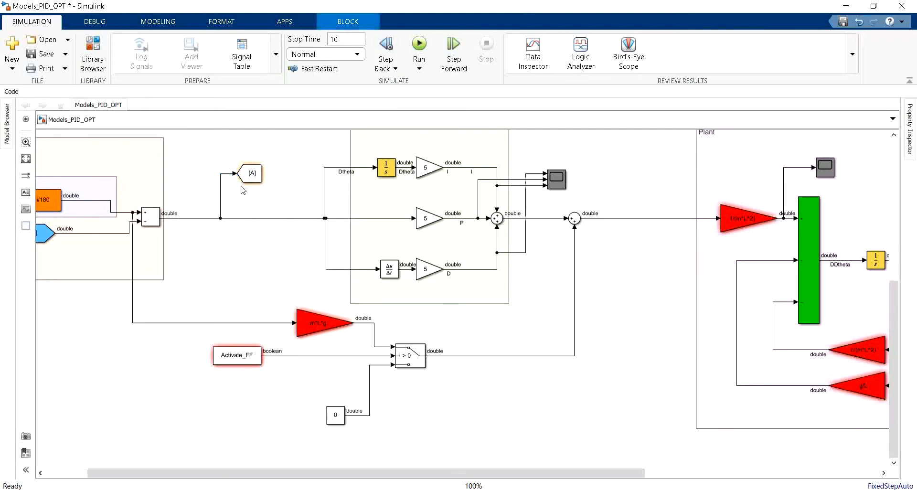
# Step: Set the tag of the Goto block on the error signal to theta_error
pyautogui.doubleClick(249, 174)
pyautogui.doubleClick(326, 148)
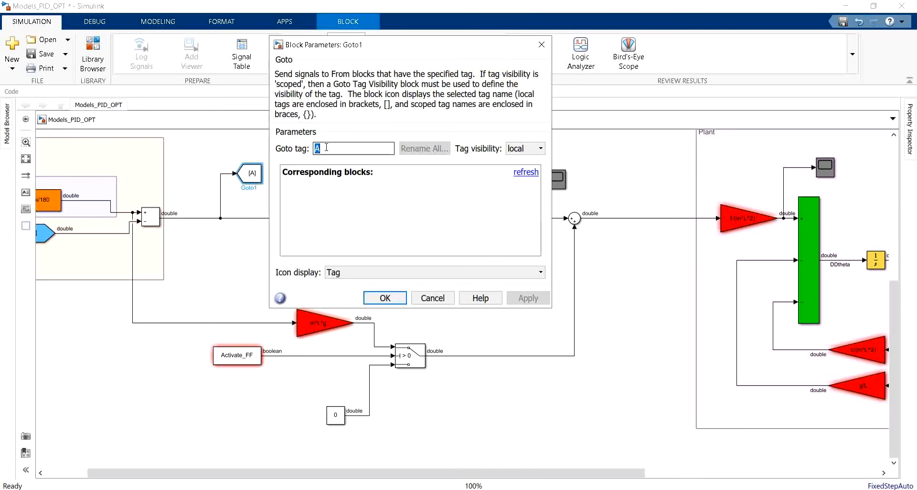
pyautogui.write('theta_error')
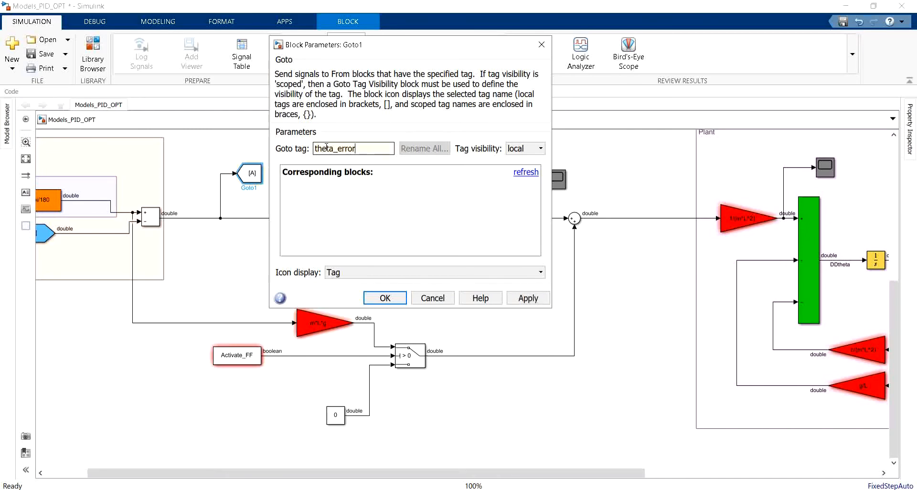
pyautogui.press('Return')
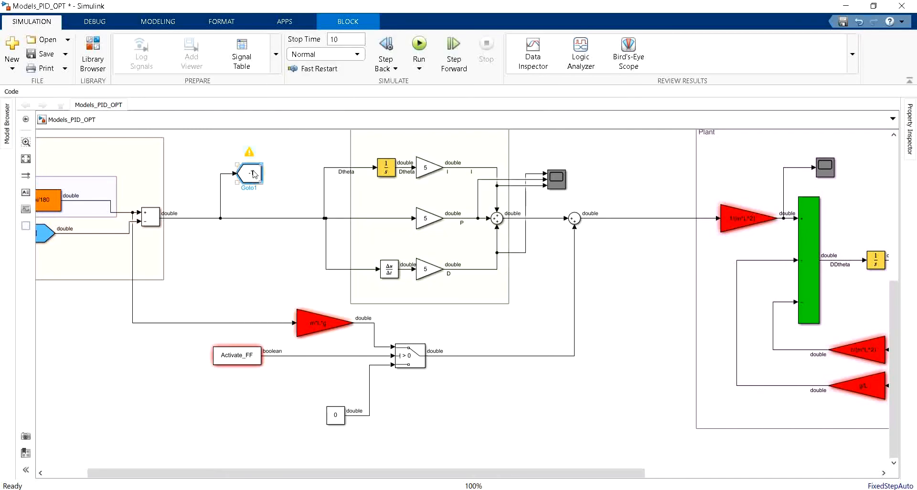
# Step: Create the matching From block for theta_error and move it to the empty canvas below the model
pyautogui.moveTo(263, 164); pyautogui.dragTo(310, 169)
pyautogui.hotkey('ctrl', 'x')
pyautogui.scroll(-4, 281, 153)
pyautogui.scroll(1, 518, 350)
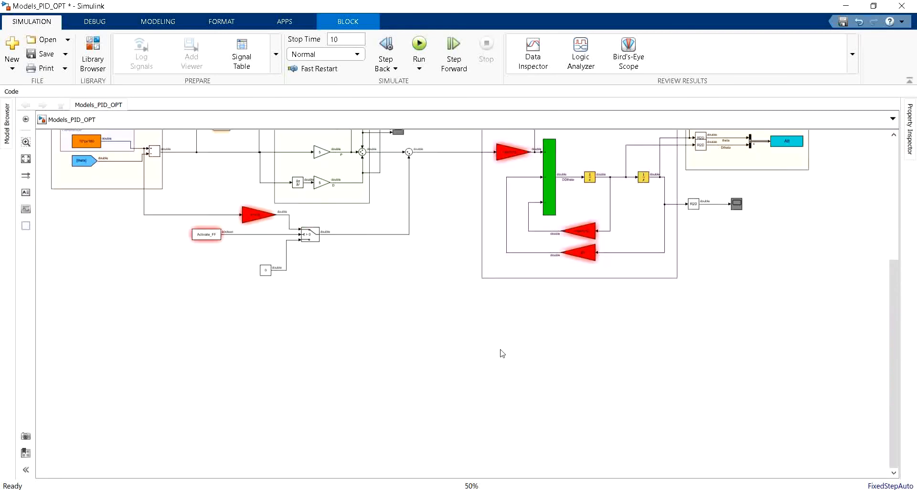
pyautogui.hotkey('ctrl', 'v')
# Step: Add a Goto block branched from the control signal ahead of the Plant area and set its tag to u
pyautogui.scroll(2, 433, 186)
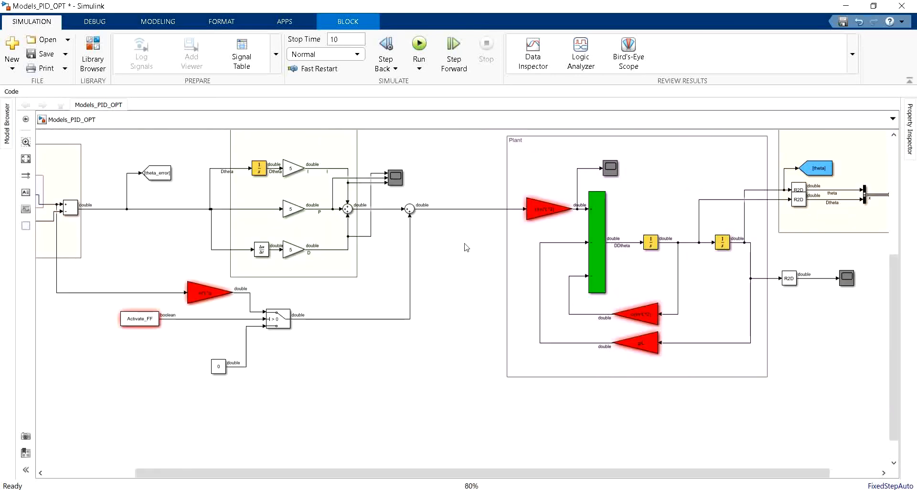
pyautogui.doubleClick(465, 247)
pyautogui.write('goto')
pyautogui.press('Return')
pyautogui.moveTo(454, 249); pyautogui.dragTo(441, 209)
pyautogui.doubleClick(465, 249)
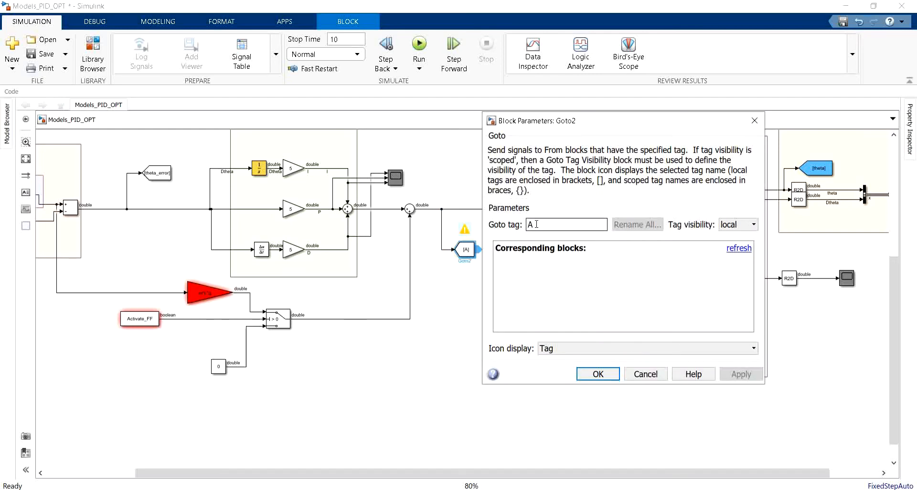
pyautogui.write('u')
pyautogui.press('Return')
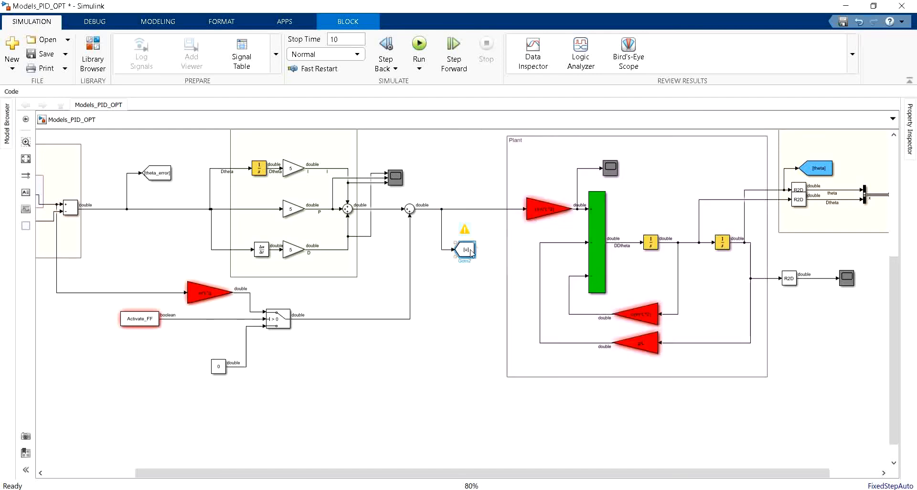
# Step: Create the matching From block for u and place it beneath the theta_error From block
pyautogui.moveTo(478, 249); pyautogui.dragTo(497, 246)
pyautogui.hotkey('ctrl', 'x')
pyautogui.scroll(-2, 394, 177)
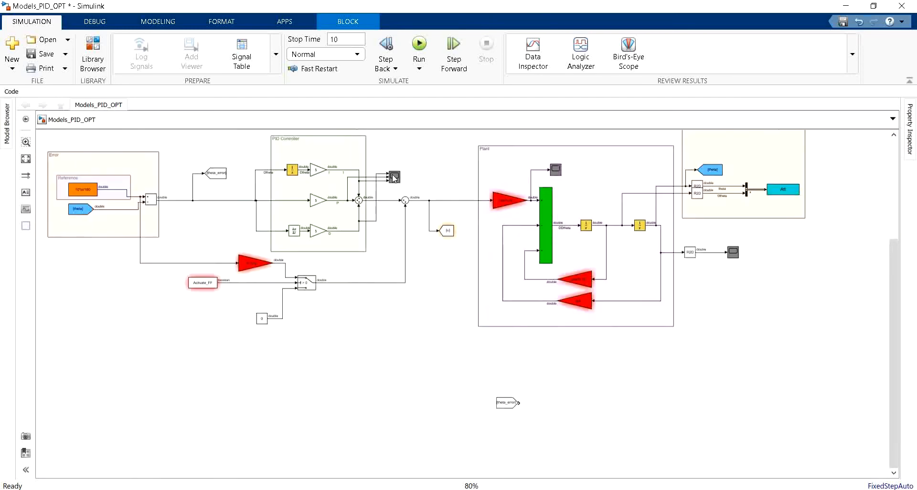
pyautogui.scroll(2, 483, 430)
pyautogui.hotkey('ctrl', 'v')
pyautogui.moveTo(475, 393); pyautogui.dragTo(456, 366)
# Step: Add a Constant block just below the theta_error From block
pyautogui.doubleClick(458, 270)
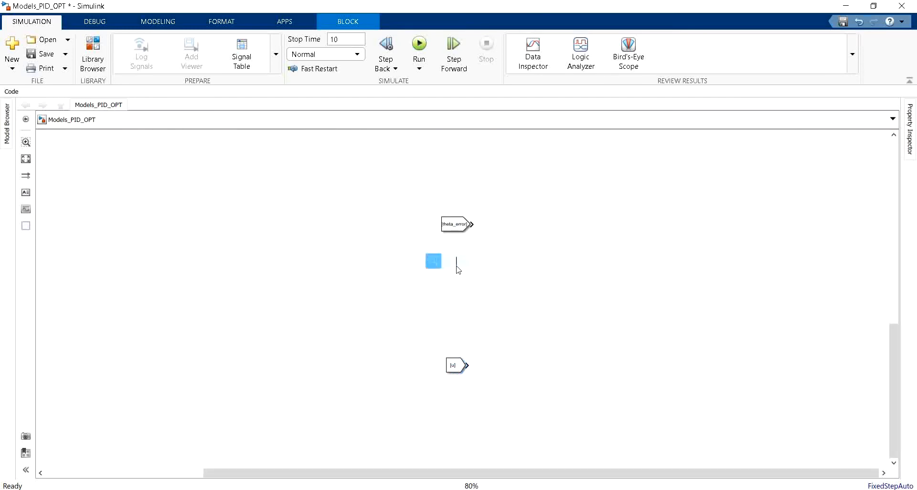
pyautogui.write('cons')
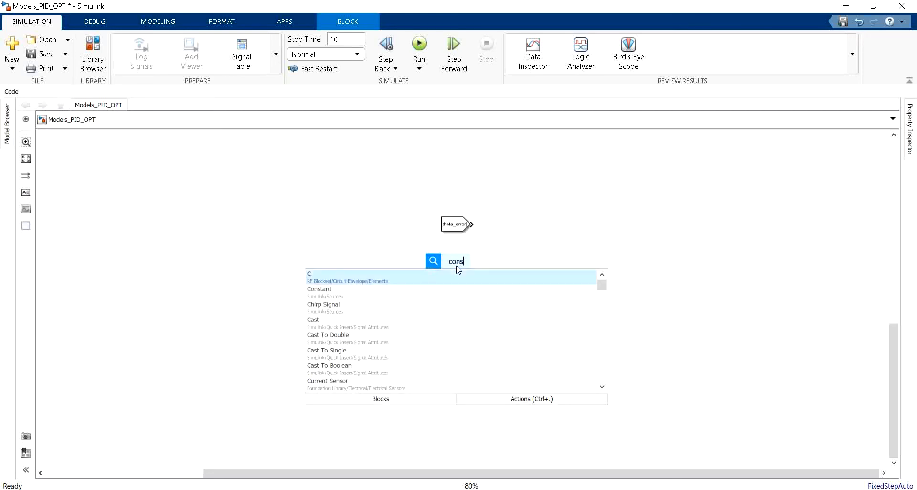
pyautogui.press('Return')
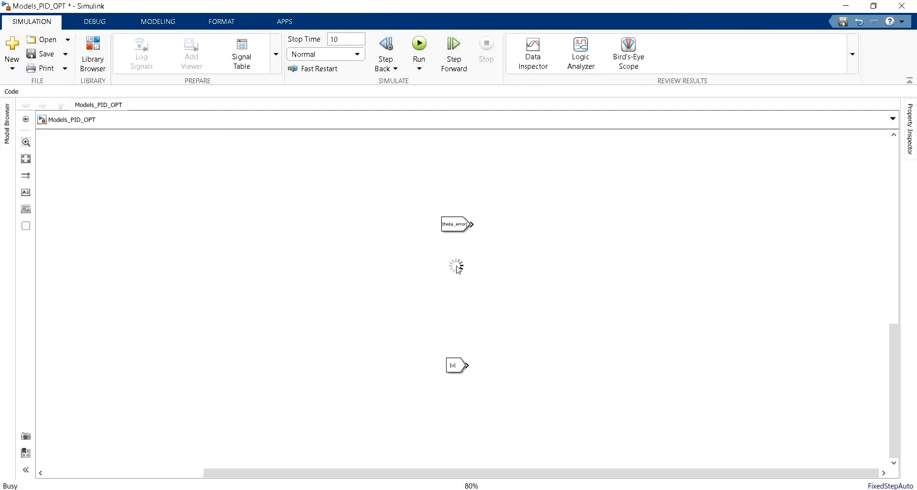
pyautogui.scroll(1, 457, 268)
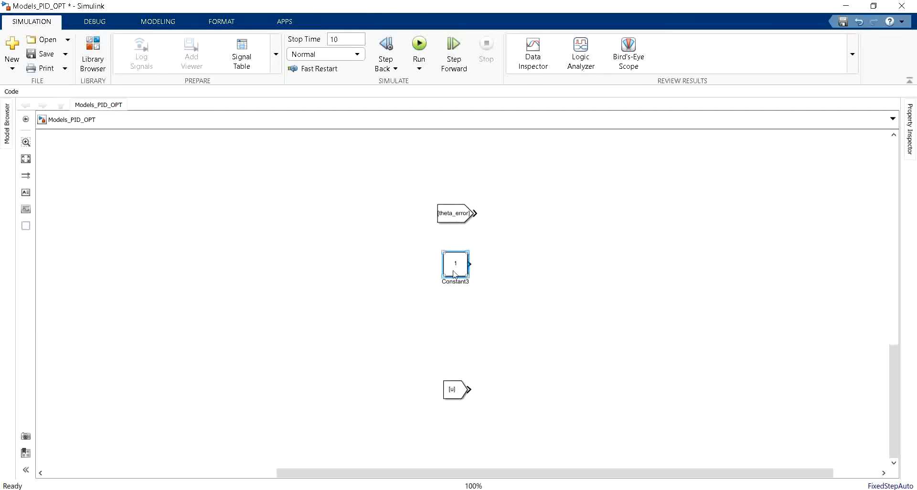
pyautogui.moveTo(453, 271)
pyautogui.mouseDown()
pyautogui.moveTo(441, 268)
pyautogui.moveTo(453, 266)
pyautogui.mouseUp()
# Step: Rename the new Constant block to "Error Tracking weight"
pyautogui.click(448, 284)
pyautogui.doubleClick(449, 279)
pyautogui.write('Error Tracking weight')
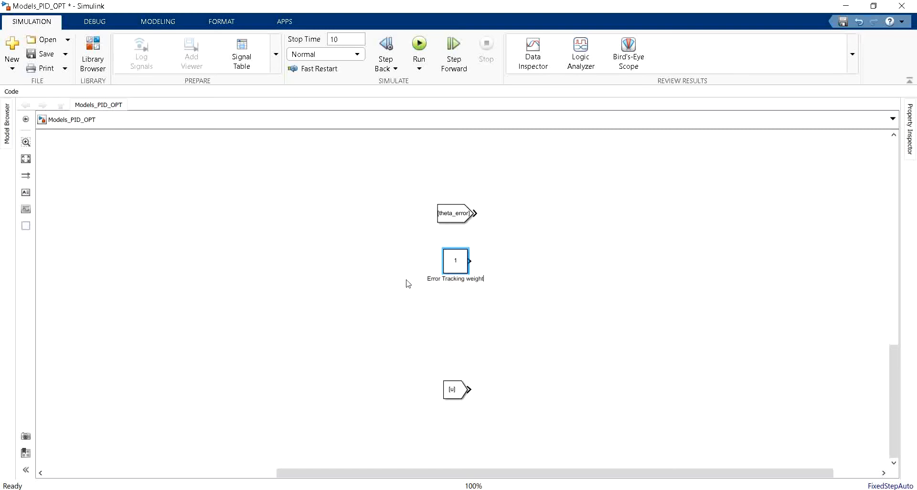
pyautogui.click(401, 326)
# Step: Duplicate the weight constant below the u From block and rename the copy "Power Weight"
pyautogui.moveTo(456, 270); pyautogui.dragTo(446, 432)
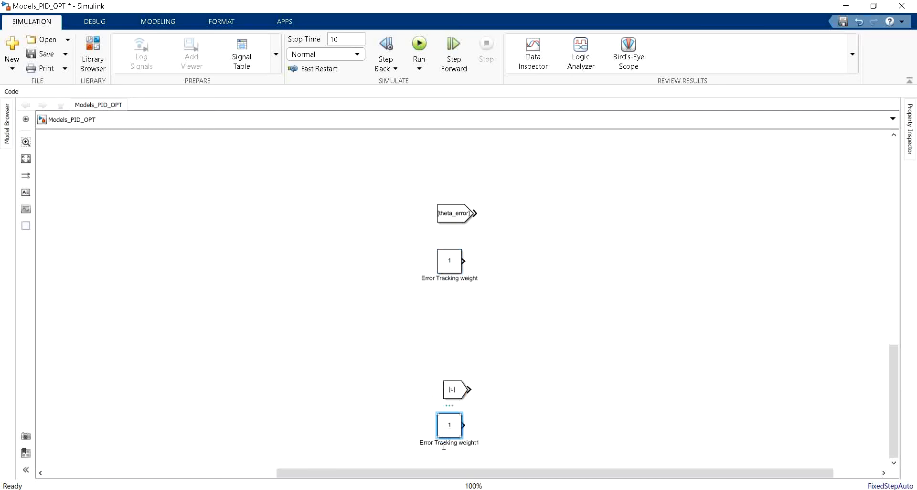
pyautogui.tripleClick(444, 442)
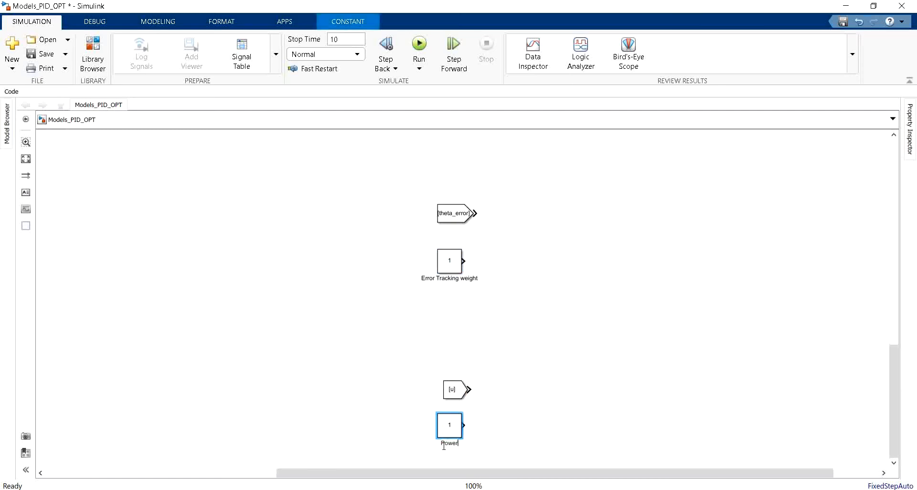
pyautogui.write('Weight')
# Step: Draw an area around the theta_error From block and its weight constant, titled "Error Tracking Cost Function"
pyautogui.click(26, 225)
pyautogui.moveTo(606, 148); pyautogui.dragTo(337, 311)
pyautogui.write('E')
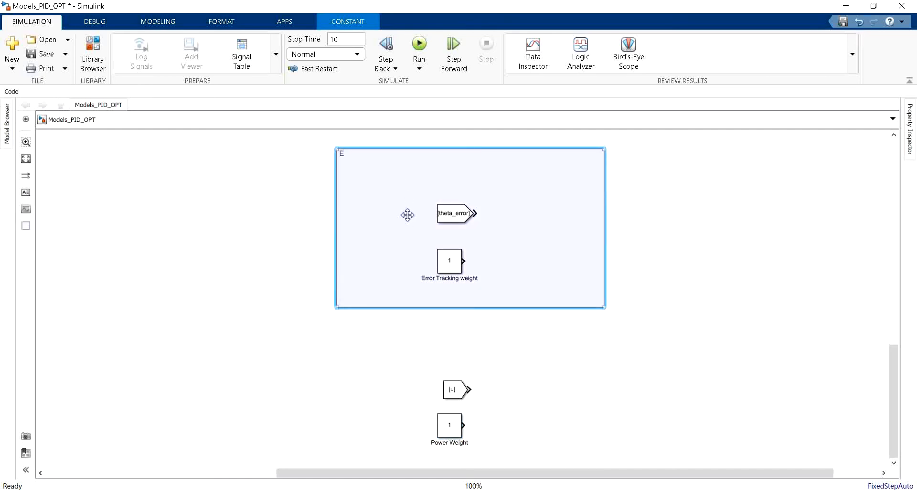
pyautogui.write('rror Tracking Cors')
pyautogui.write(' Function')
# Step: Draw an area around the u From block and Power Weight constant, titled "Power consumption cost function"
pyautogui.scroll(-3, 414, 199)
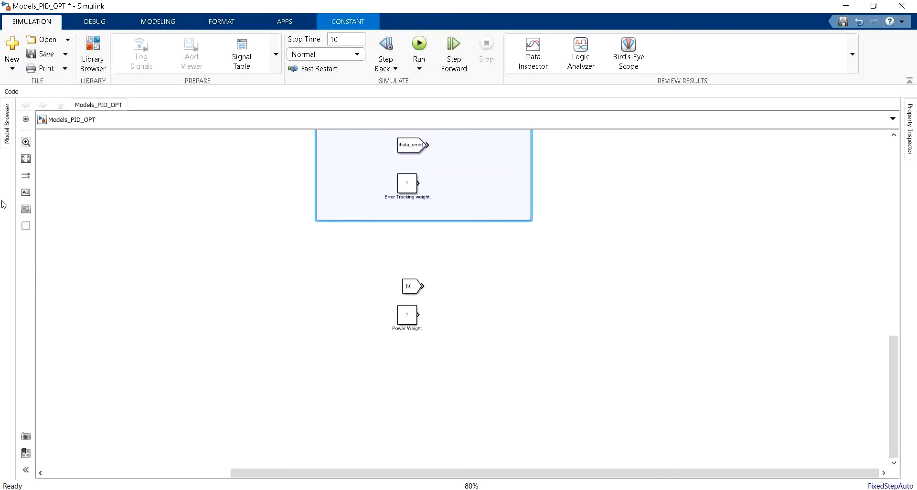
pyautogui.click(25, 226)
pyautogui.moveTo(536, 244)
pyautogui.mouseDown()
pyautogui.moveTo(518, 266)
pyautogui.moveTo(276, 352)
pyautogui.moveTo(317, 389)
pyautogui.moveTo(311, 383)
pyautogui.mouseUp()
pyautogui.write('Power consumption cost function')
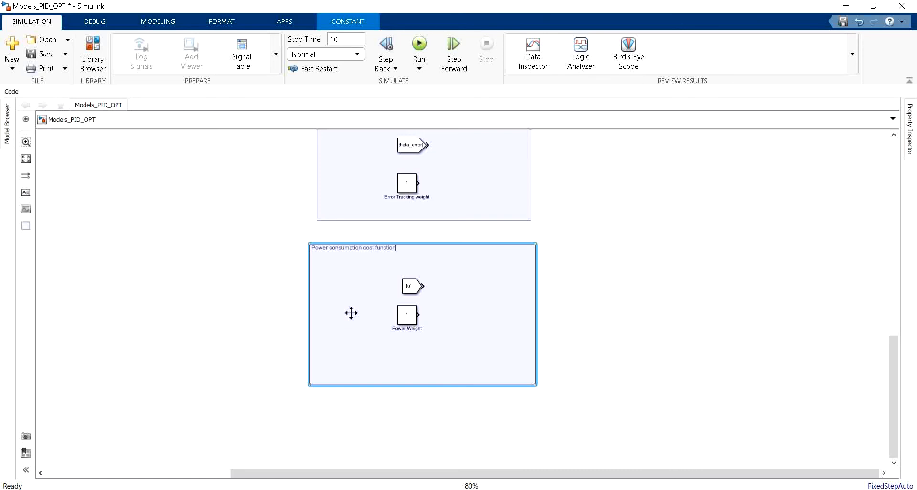
pyautogui.click(117, 375)
# Step: Check the handwritten cost function in Paint and add a Product block inside the Error Tracking Cost Function area
pyautogui.scroll(-3, 163, 366)
pyautogui.scroll(1, 464, 262)
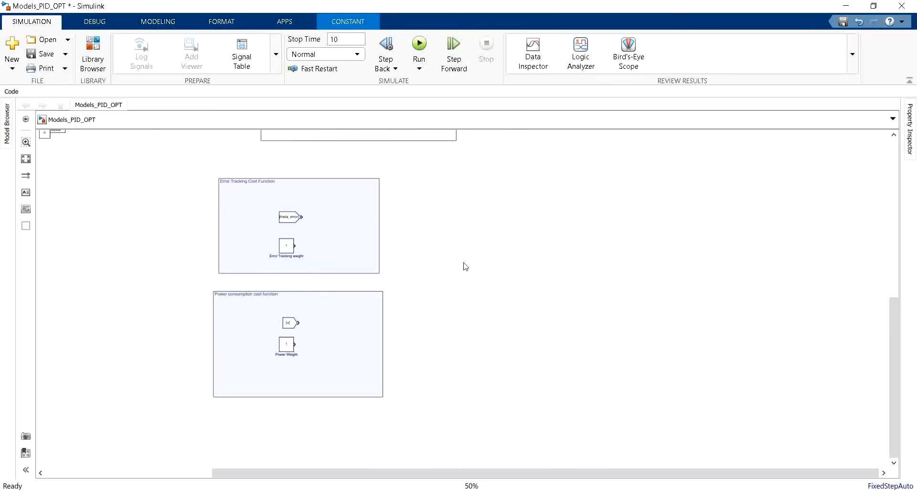
pyautogui.scroll(2, 413, 234)
pyautogui.hotkey('alt', 'Tab')
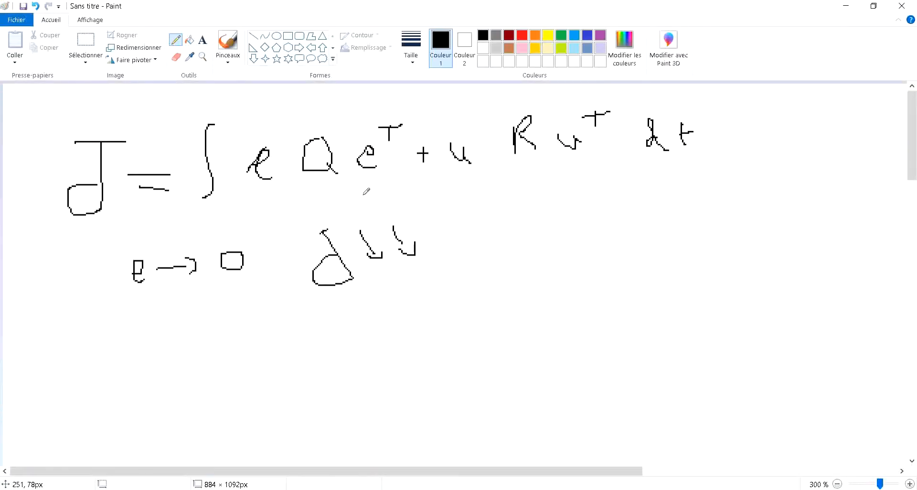
pyautogui.hotkey('alt', 'Tab')
pyautogui.scroll(1, 232, 271)
pyautogui.doubleClick(305, 254)
pyautogui.write('pro')
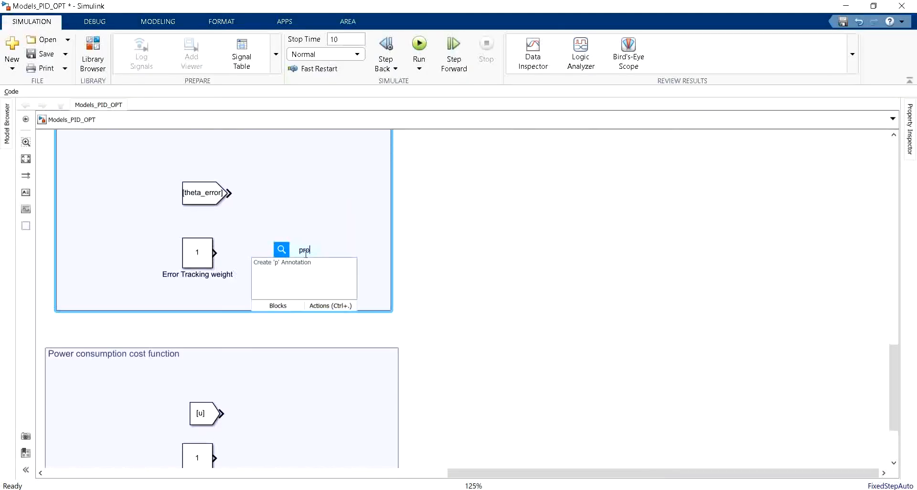
pyautogui.press('Return')
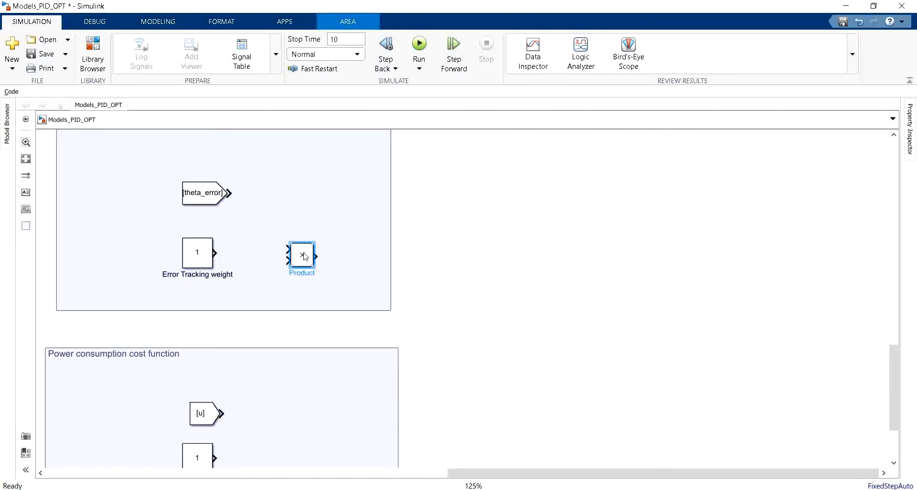
# Step: Wire theta_error and its weight into the Product block, and add a second Product multiplying that output by theta_error
pyautogui.moveTo(305, 254)
pyautogui.mouseDown()
pyautogui.moveTo(305, 223)
pyautogui.moveTo(228, 193)
pyautogui.mouseUp()
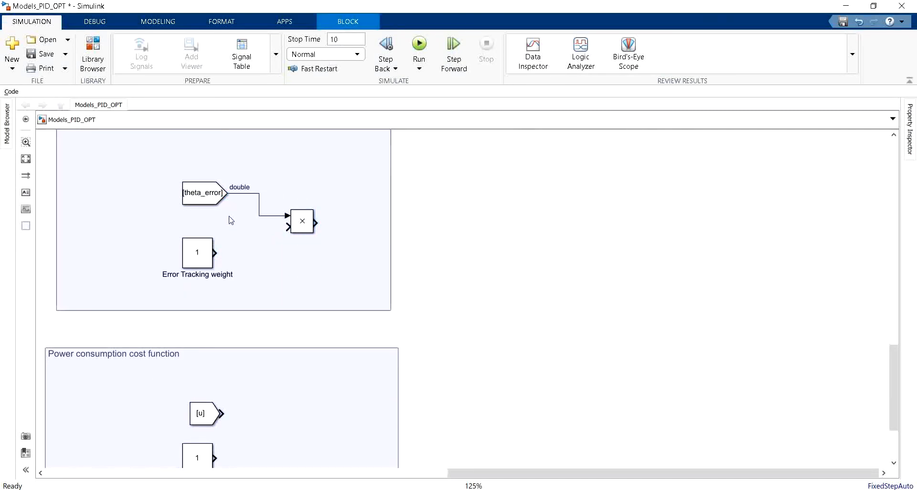
pyautogui.click(216, 254)
pyautogui.moveTo(305, 227)
pyautogui.mouseDown()
pyautogui.moveTo(348, 257)
pyautogui.moveTo(333, 246)
pyautogui.moveTo(272, 258)
pyautogui.moveTo(268, 216)
pyautogui.mouseUp()
# Step: Copy the two wired Product blocks from the Error Tracking area into the Power consumption cost function area beside the u block
pyautogui.scroll(-1, 323, 288)
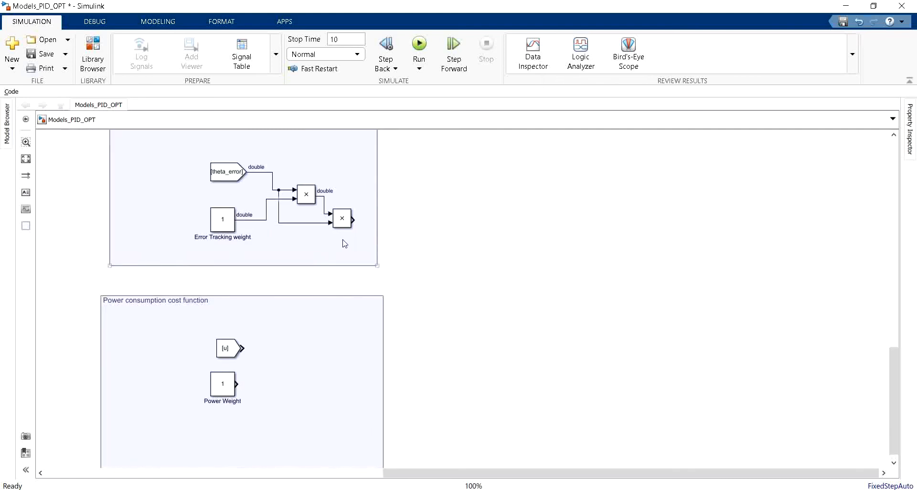
pyautogui.moveTo(344, 241); pyautogui.dragTo(251, 172)
pyautogui.hotkey('ctrl', 'c')
pyautogui.hotkey('ctrl', 'v')
pyautogui.moveTo(304, 372); pyautogui.dragTo(306, 375)
pyautogui.click(346, 424)
pyautogui.moveTo(344, 421); pyautogui.dragTo(254, 351)
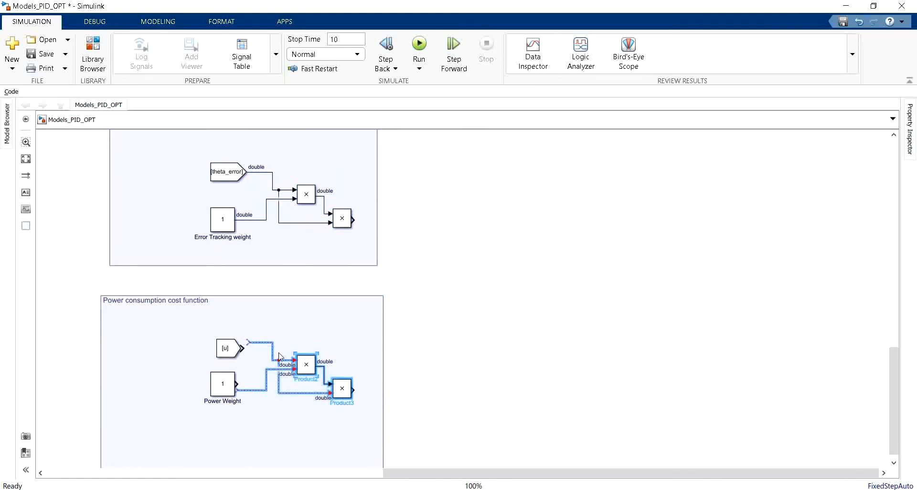
pyautogui.moveTo(302, 366); pyautogui.dragTo(296, 370)
pyautogui.click(271, 413)
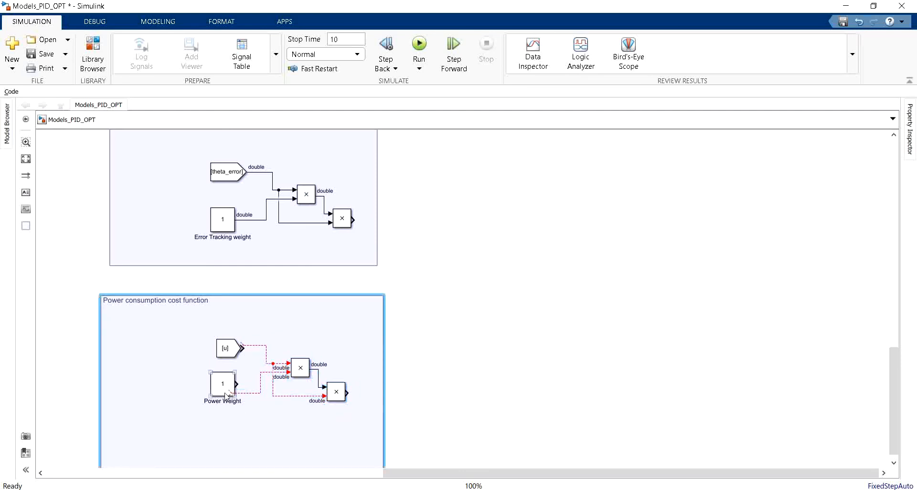
# Step: Connect the Power Weight constant and the u From block to the dangling input lines of the copied Product blocks
pyautogui.moveTo(231, 393); pyautogui.dragTo(239, 387)
pyautogui.scroll(-1, 245, 317)
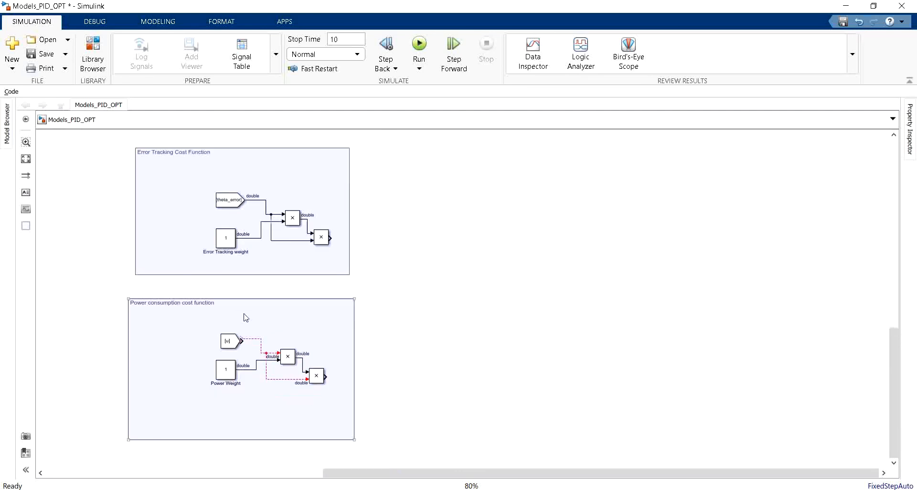
pyautogui.scroll(3, 244, 339)
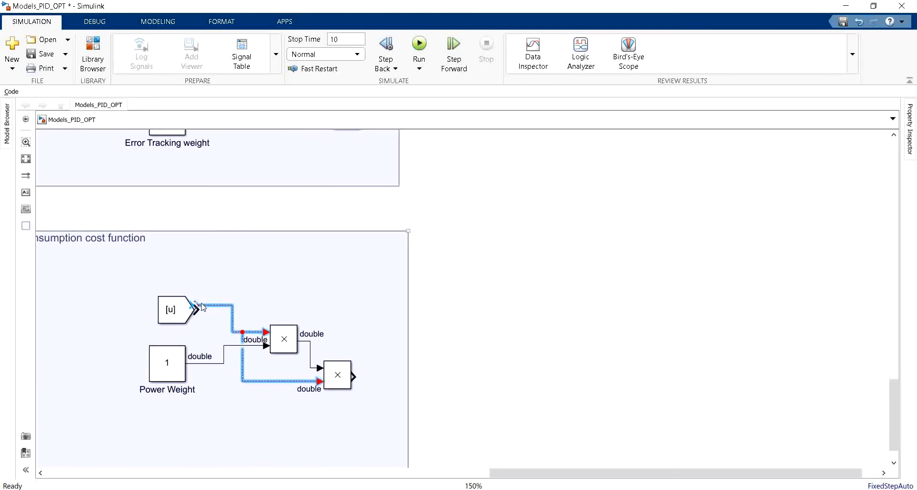
pyautogui.moveTo(205, 308); pyautogui.dragTo(203, 307)
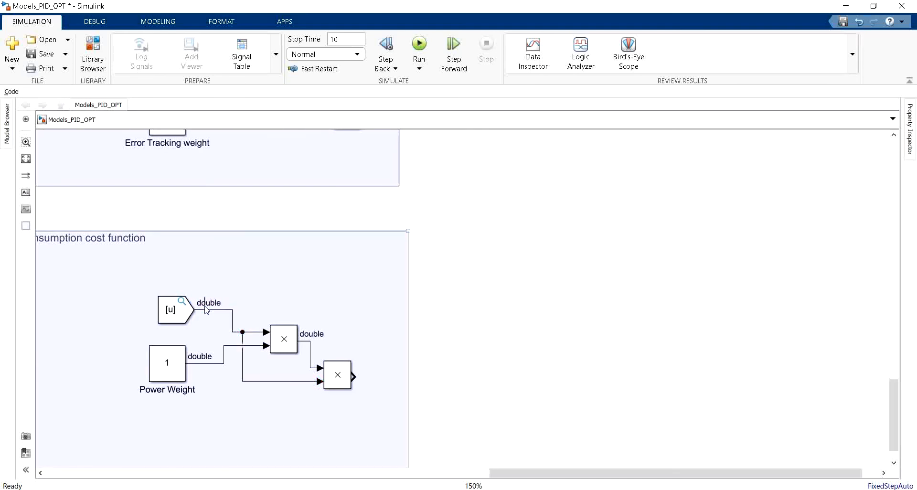
pyautogui.click(247, 380)
# Step: Place an Add block outside the two areas and wire the final Product output of each cost function into it
pyautogui.scroll(-2, 217, 408)
pyautogui.doubleClick(447, 253)
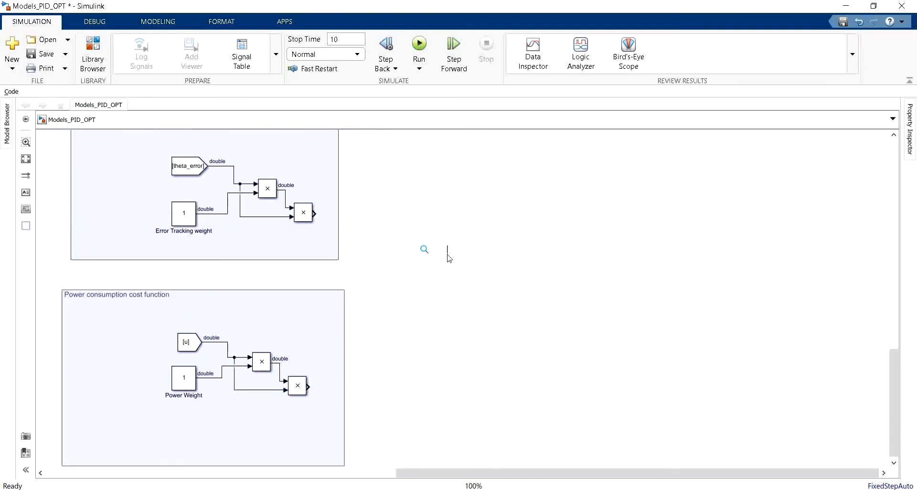
pyautogui.write('add')
pyautogui.press('Return')
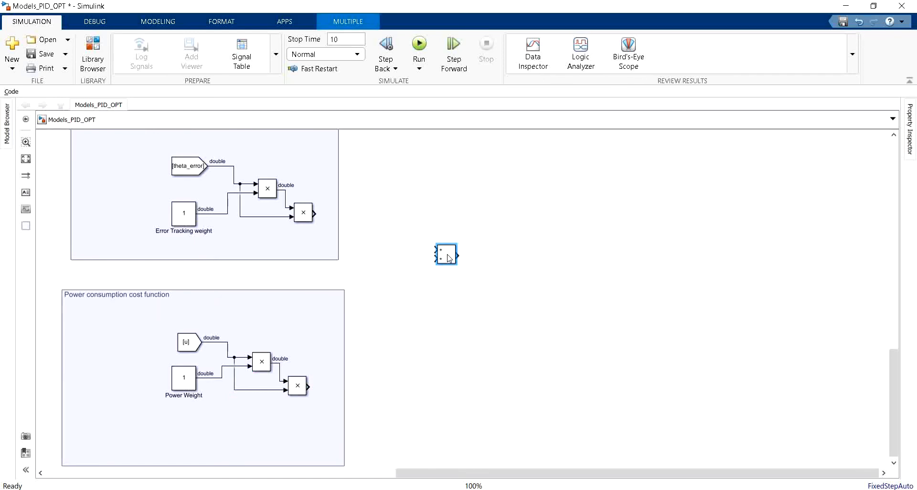
pyautogui.moveTo(315, 213); pyautogui.dragTo(435, 250)
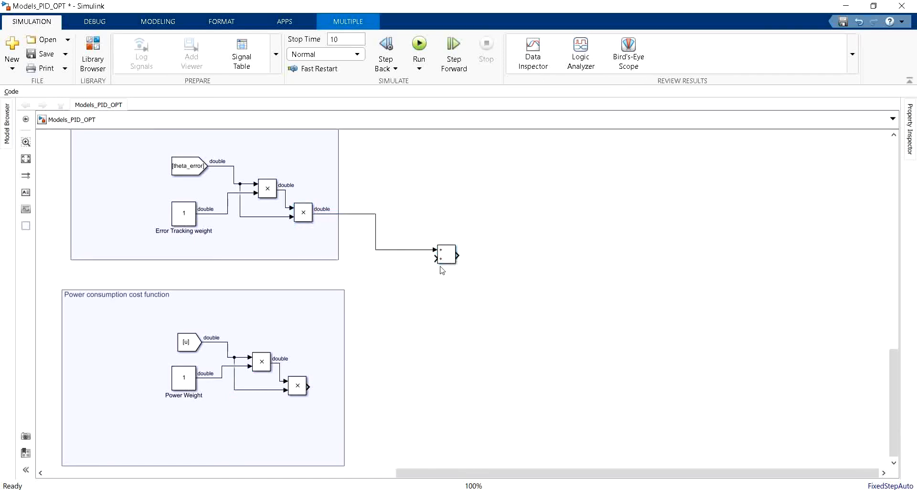
pyautogui.moveTo(309, 386); pyautogui.dragTo(450, 291)
# Step: Add a Scope block beside the Add block, connect it to the sum output, and leave space between them
pyautogui.doubleClick(594, 274)
pyautogui.write('sc')
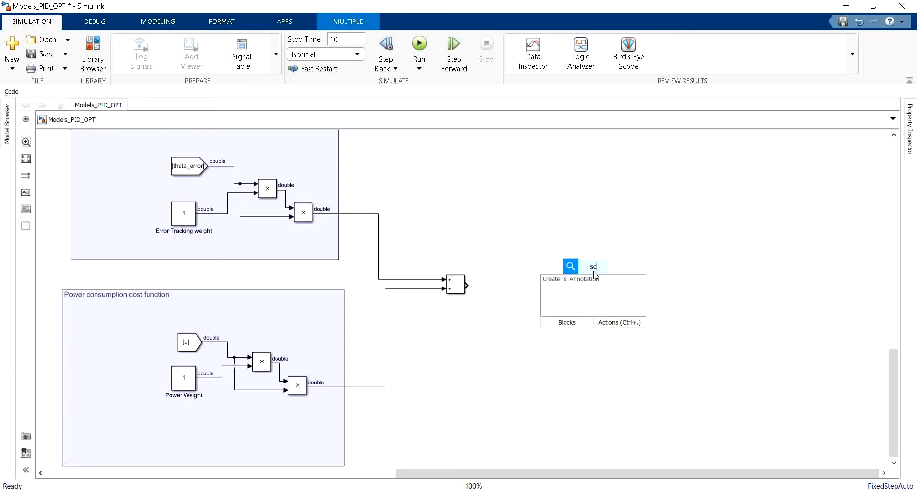
pyautogui.write('ope')
pyautogui.press('Return')
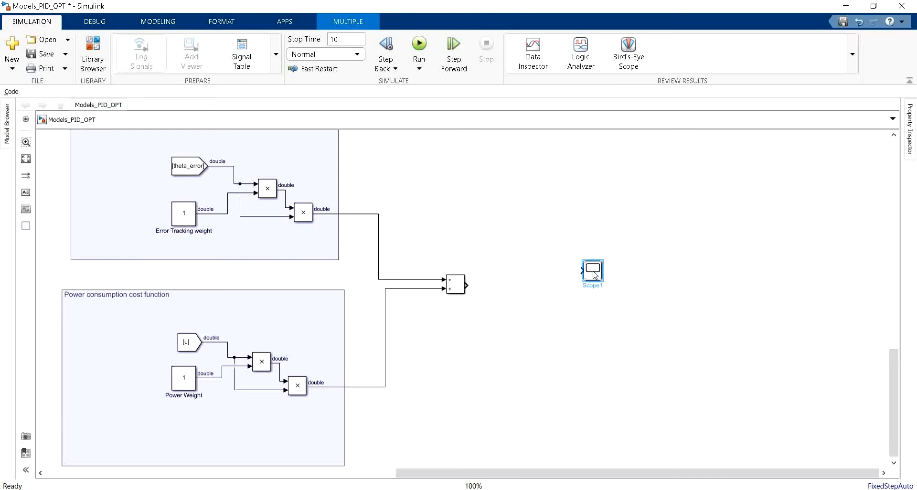
pyautogui.moveTo(594, 274); pyautogui.dragTo(531, 290)
pyautogui.click(490, 288)
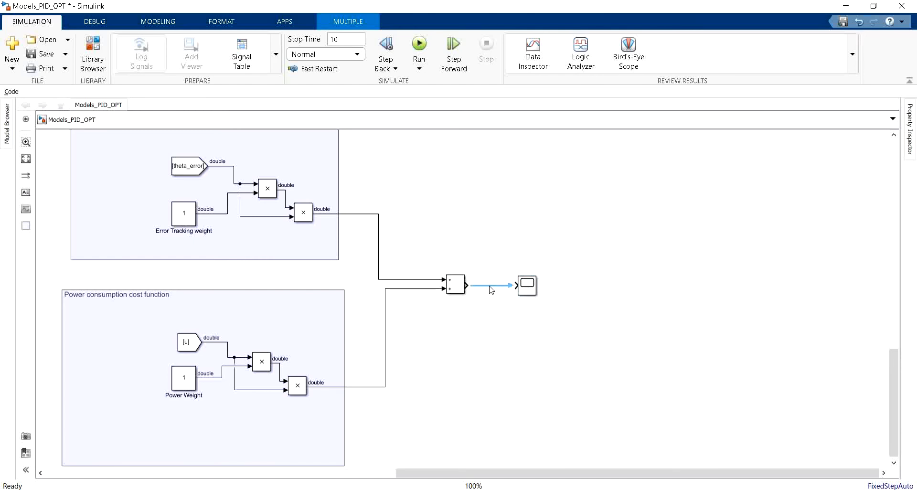
pyautogui.scroll(-1, 490, 289)
pyautogui.moveTo(474, 322); pyautogui.dragTo(504, 322)
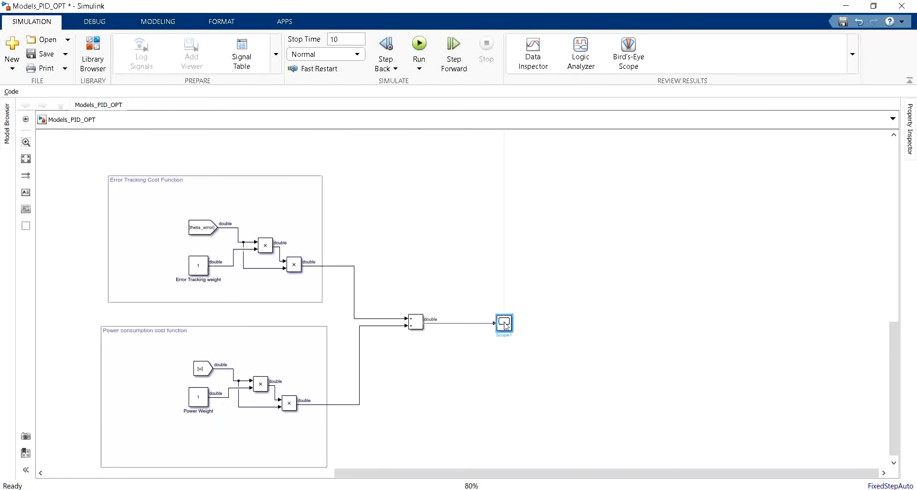
# Step: Insert an Integrator block on the line between the Add block and the Scope, checking the handwritten cost function in Paint
pyautogui.doubleClick(450, 279)
pyautogui.write('inte')
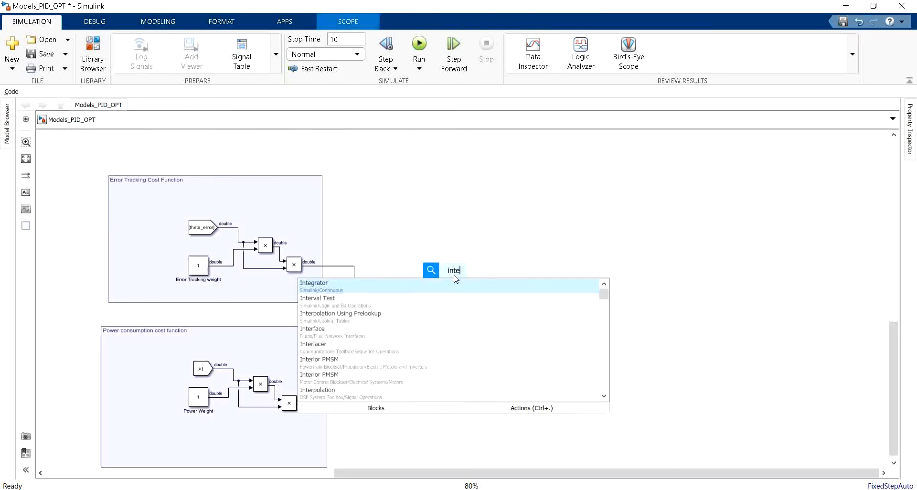
pyautogui.press('Return')
pyautogui.moveTo(455, 279); pyautogui.dragTo(464, 335)
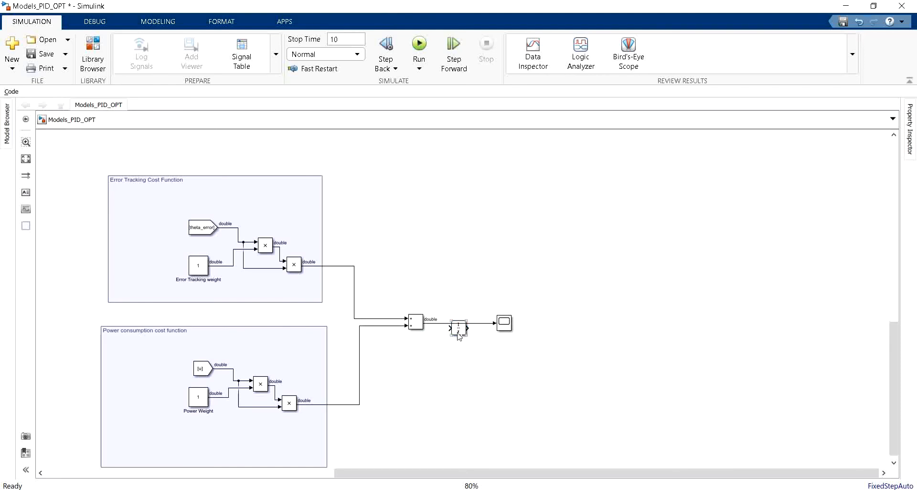
pyautogui.hotkey('alt', 'Tab')
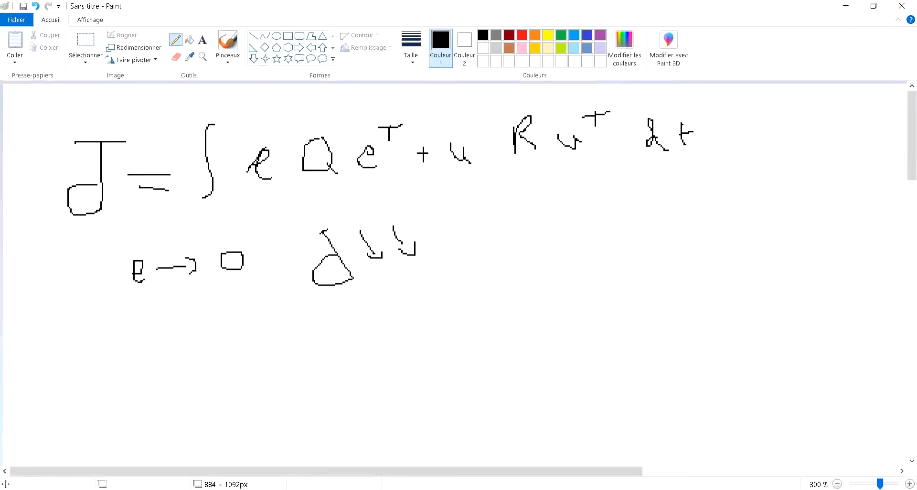
pyautogui.hotkey('alt', 'Tab')
pyautogui.scroll(-2, 522, 280)
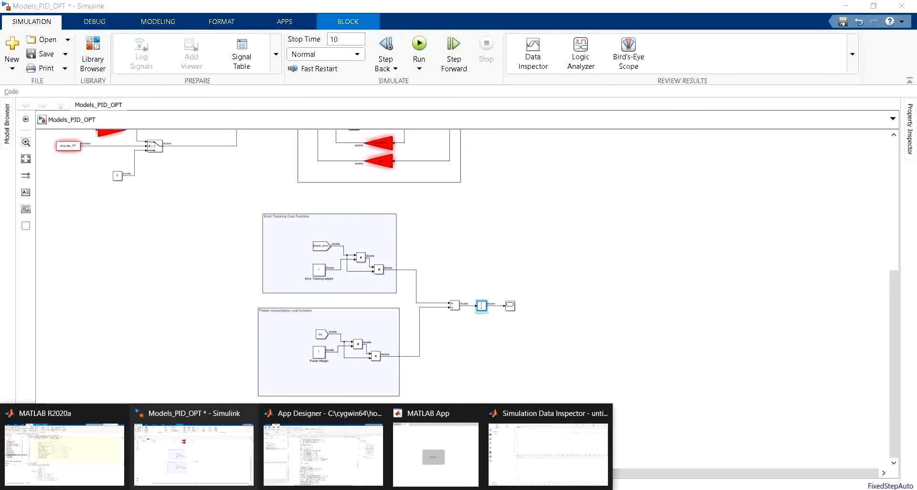
pyautogui.scroll(2, 374, 283)
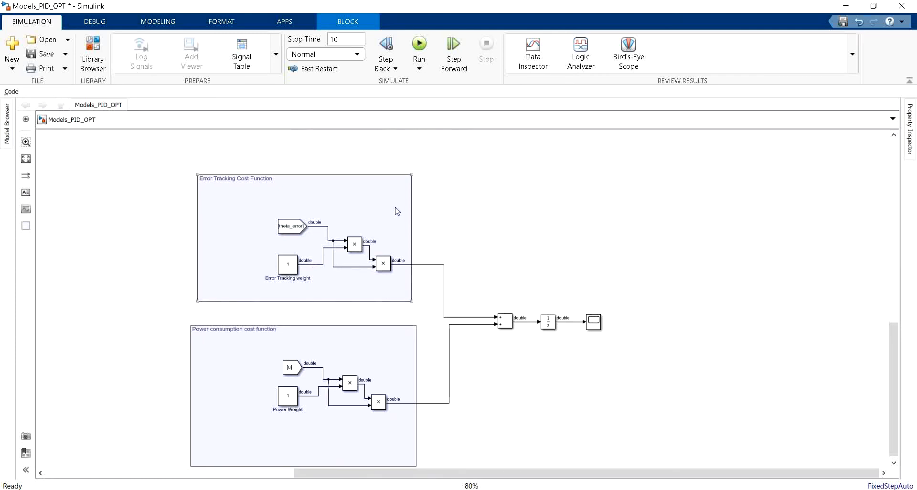
pyautogui.click(173, 216)
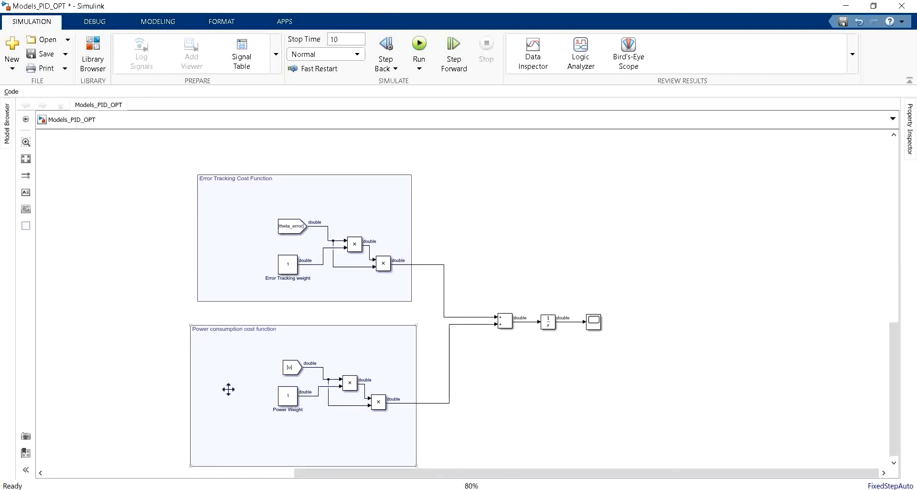
# Step: Switch to the MATLAB App window and look over its Normal simulation parameters and the OPT page
pyautogui.click(203, 489)
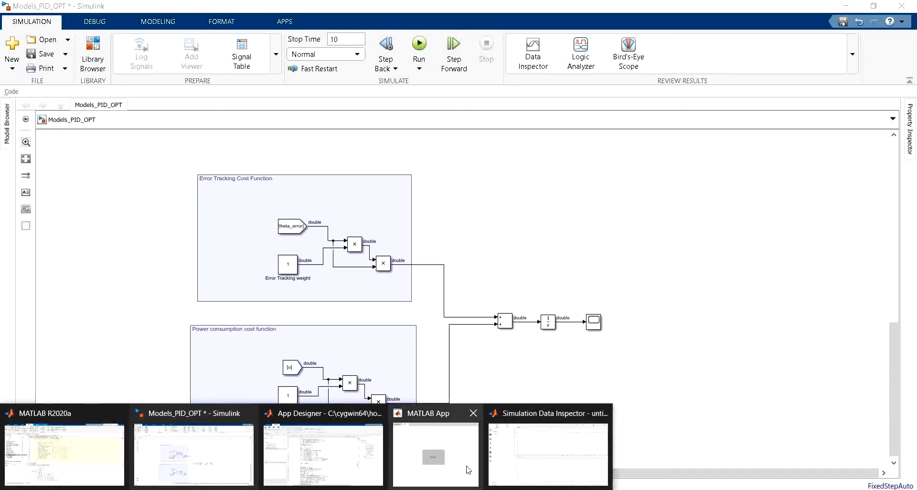
pyautogui.click(446, 467)
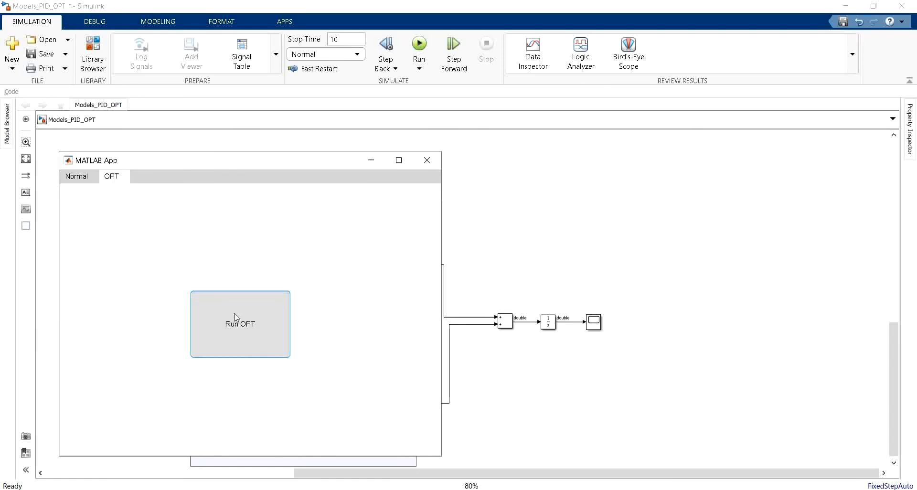
pyautogui.click(80, 180)
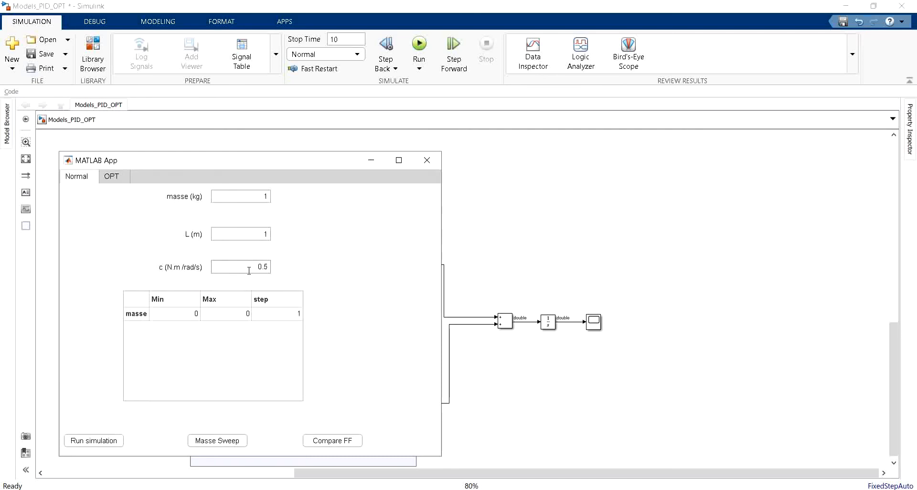
pyautogui.click(112, 177)
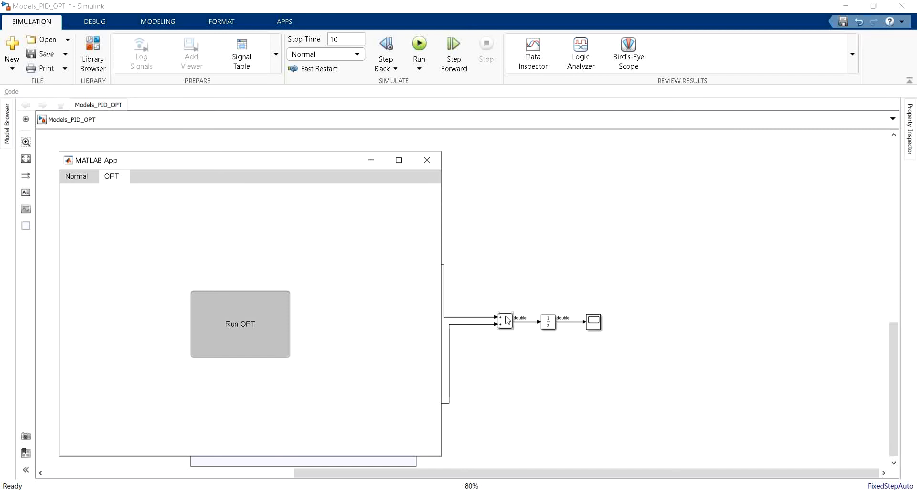
# Step: Return to the Simulink model and set the Power Weight constant to 0
pyautogui.click(517, 260)
pyautogui.scroll(1, 262, 271)
pyautogui.scroll(-2, 265, 272)
pyautogui.scroll(1, 304, 369)
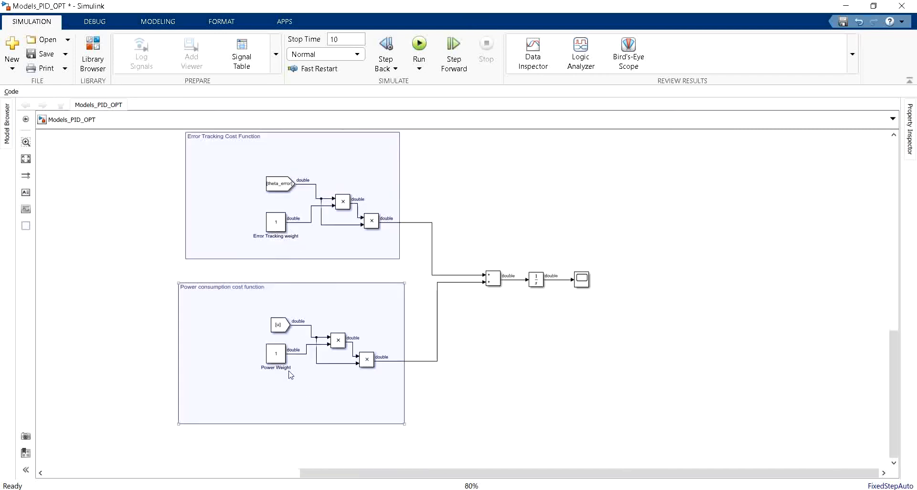
pyautogui.scroll(1, 290, 375)
pyautogui.click(275, 361)
pyautogui.doubleClick(275, 362)
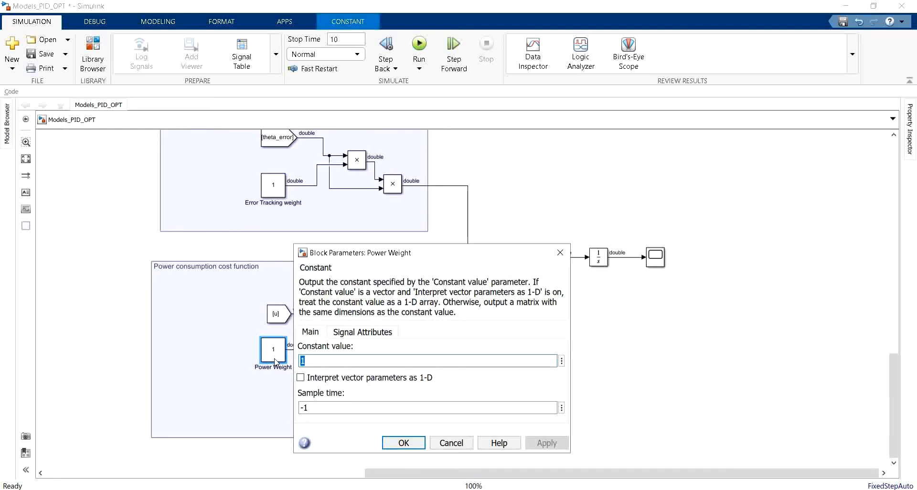
pyautogui.write('0')
pyautogui.press('Return')
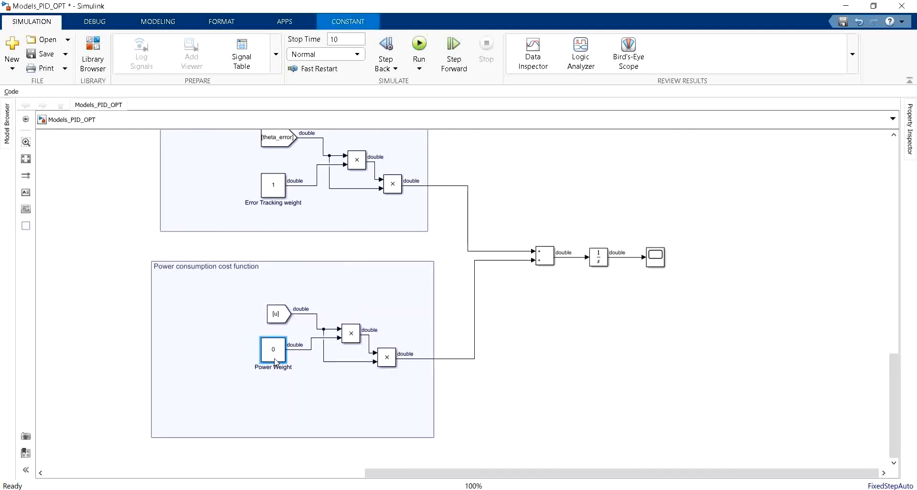
# Step: Switch to the MATLAB App and start the OPT run of the model
pyautogui.scroll(2, 289, 372)
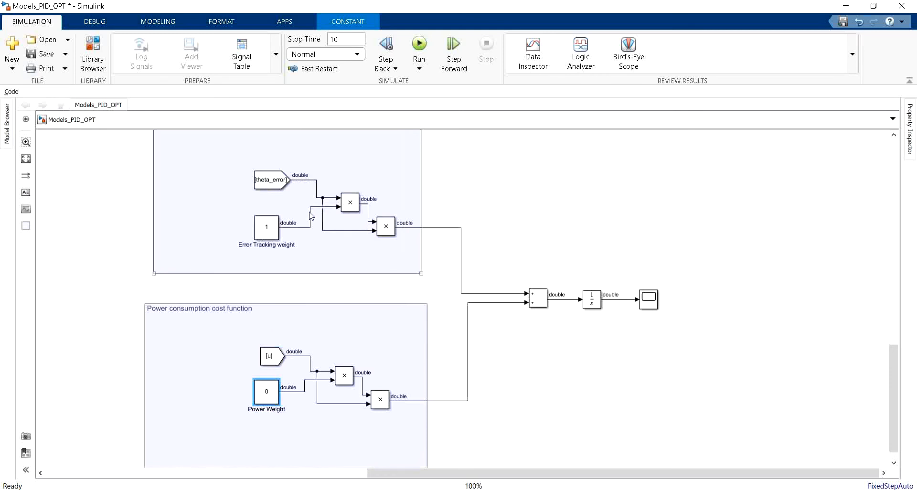
pyautogui.scroll(2, 301, 272)
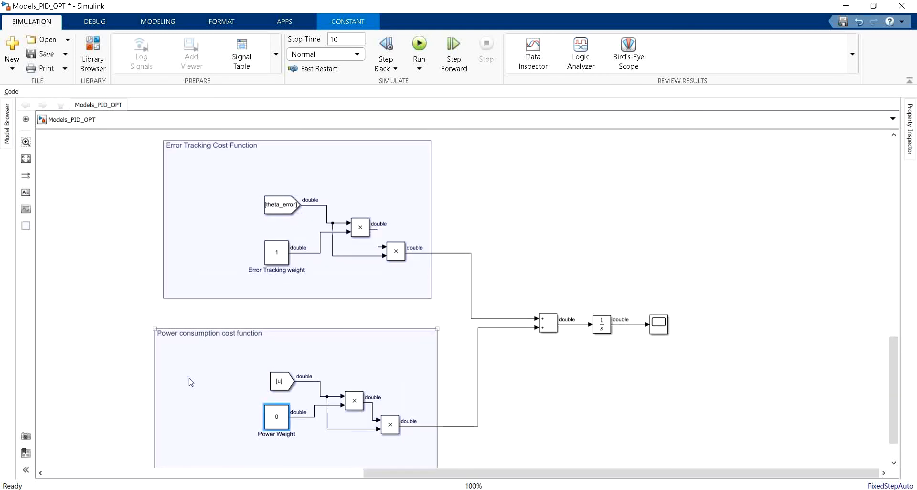
pyautogui.click(305, 489)
pyautogui.click(448, 463)
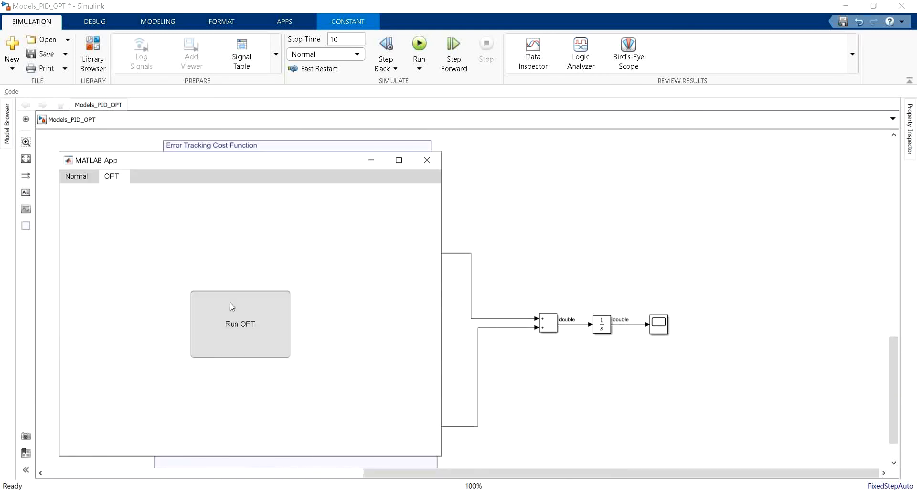
pyautogui.click(230, 302)
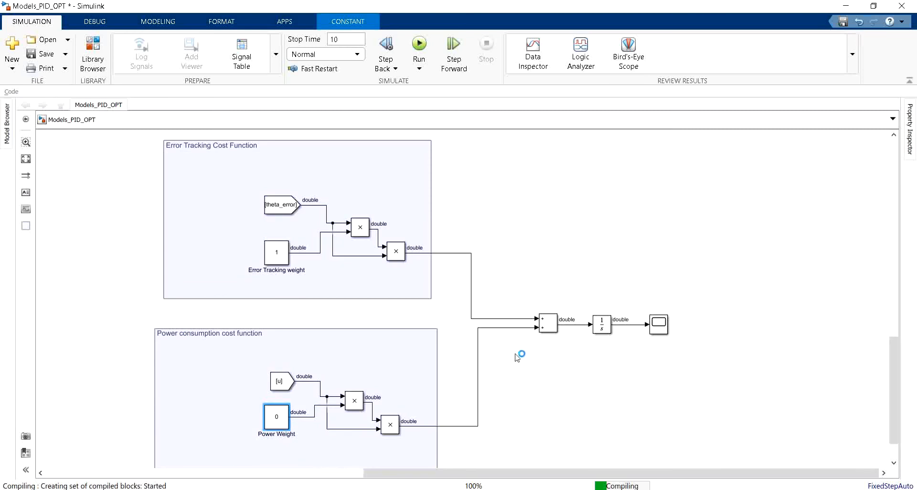
# Step: Minimise the Simulation Data Inspector, examine the integrated cost curve enlarged in the cost function's Scope, and return to the model
pyautogui.doubleClick(660, 325)
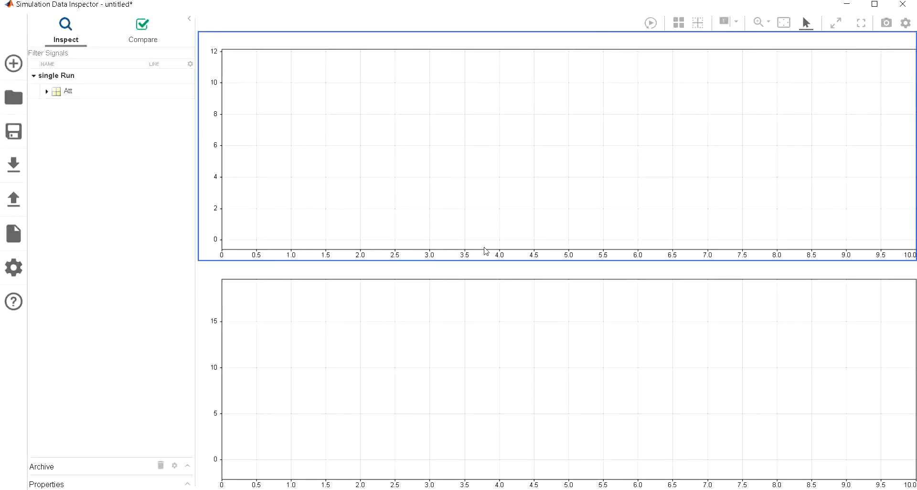
pyautogui.click(844, 4)
pyautogui.doubleClick(660, 324)
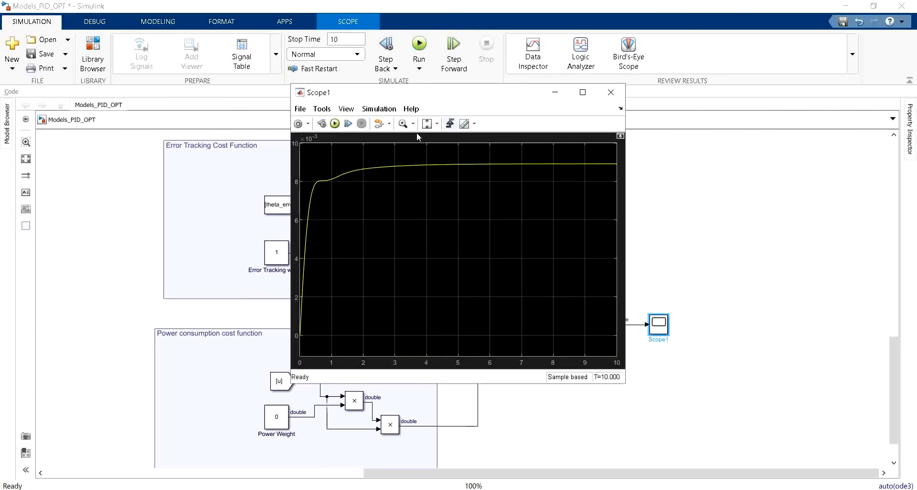
pyautogui.click(583, 92)
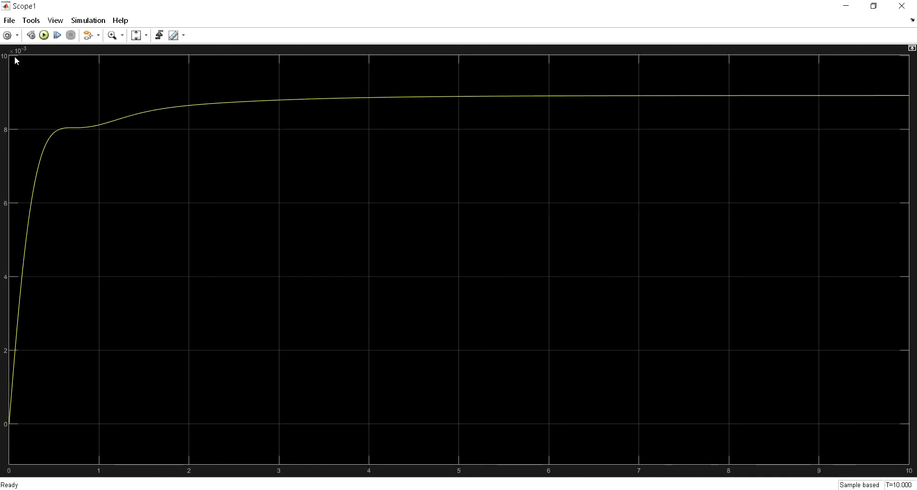
pyautogui.click(846, 7)
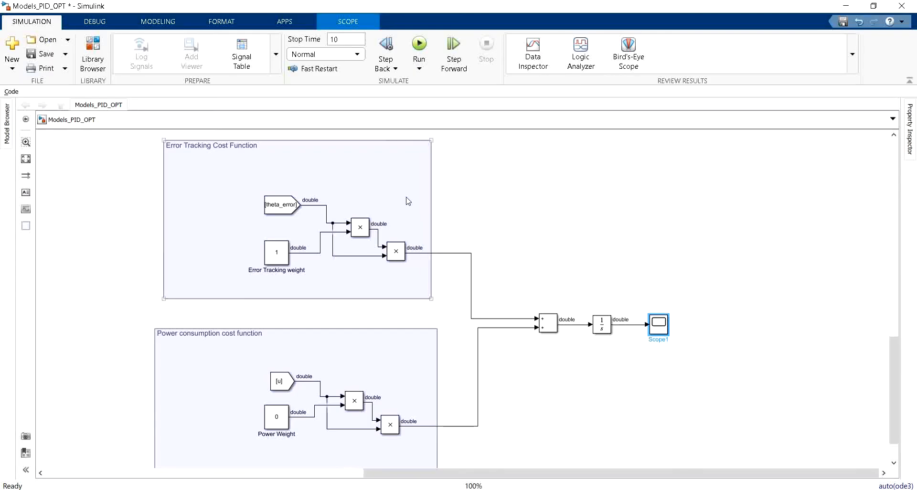
# Step: Set the Error Tracking weight constant to 0 and the Power Weight constant to 1
pyautogui.scroll(-2, 265, 346)
pyautogui.doubleClick(353, 191)
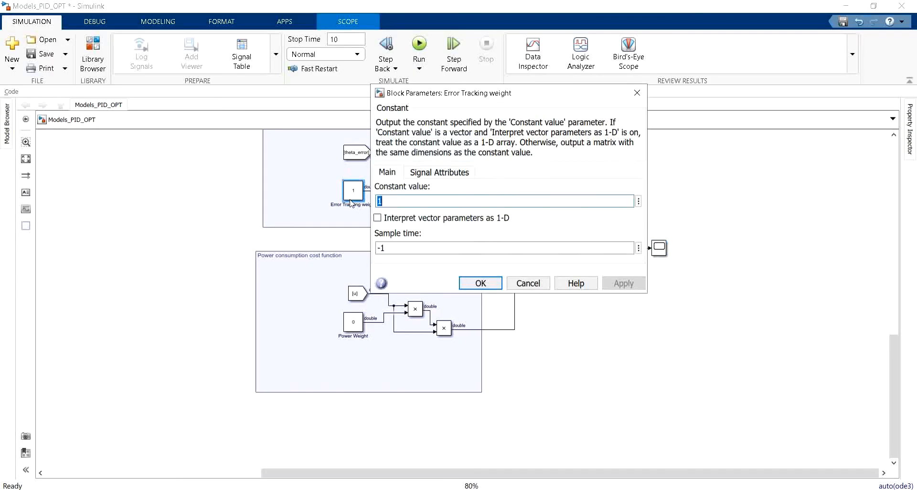
pyautogui.write('0')
pyautogui.press('Return')
pyautogui.doubleClick(353, 322)
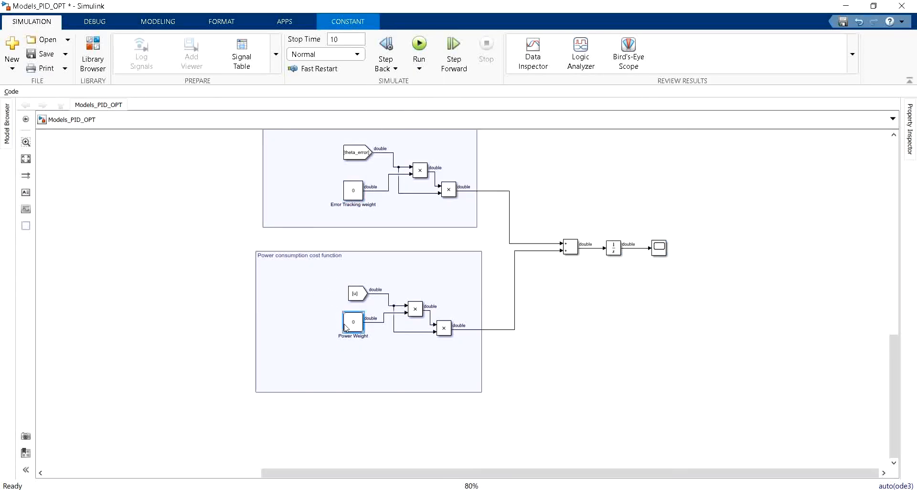
pyautogui.write('1')
pyautogui.press('Return')
pyautogui.scroll(1, 356, 175)
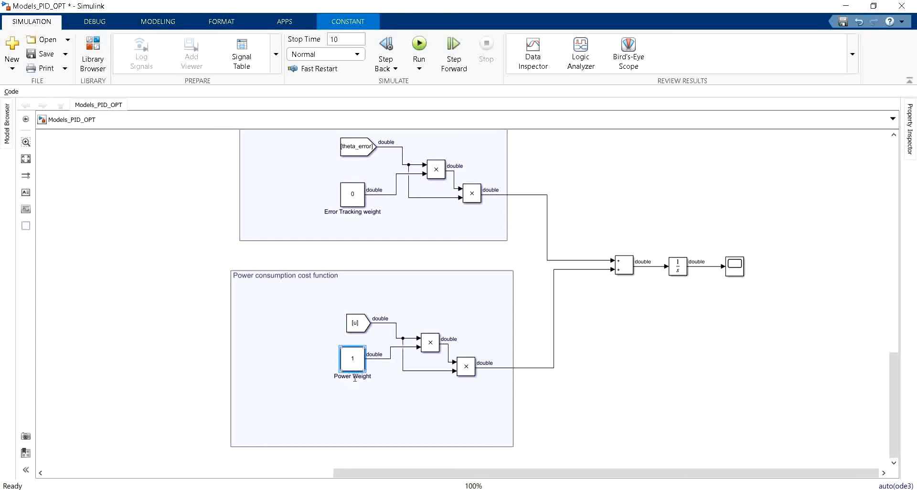
# Step: Switch to the MATLAB App and run the OPT simulation with only the power consumption cost weighted
pyautogui.moveTo(104, 479)
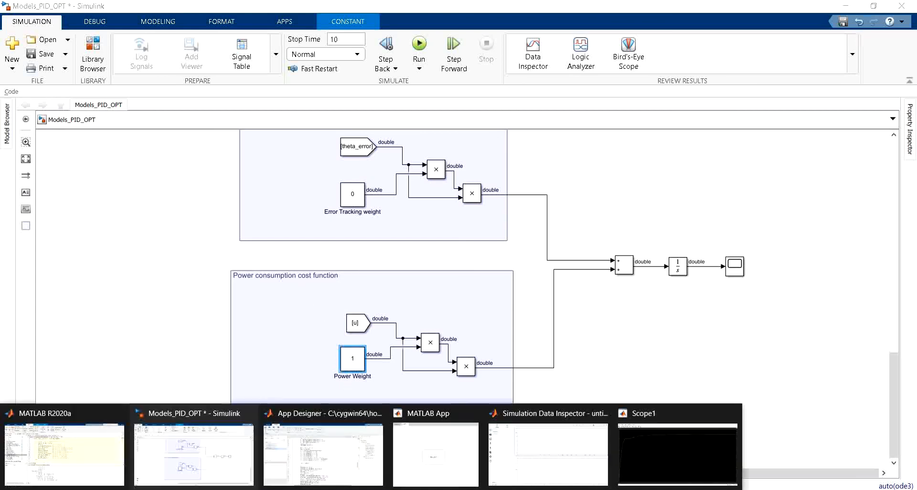
pyautogui.click(447, 454)
pyautogui.click(259, 349)
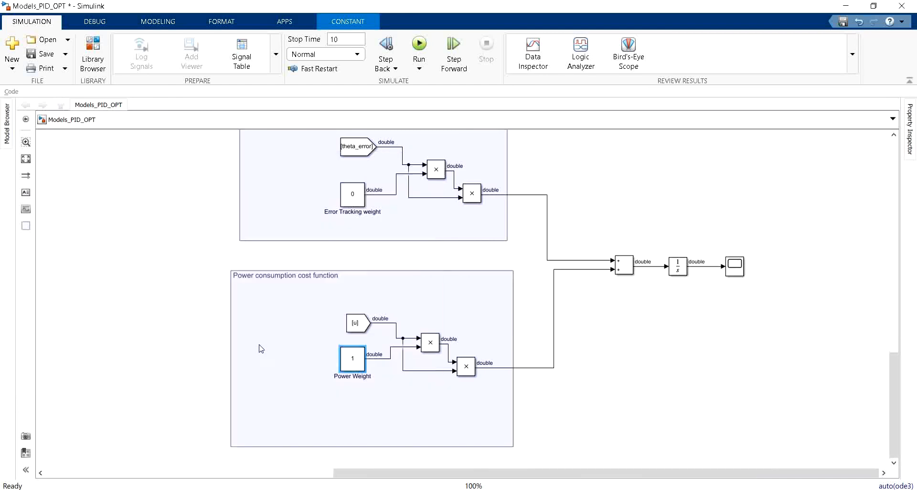
# Step: Minimise the Simulation Data Inspector, examine the integrated power cost curve in the cost function's Scope, and return to the model
pyautogui.doubleClick(735, 266)
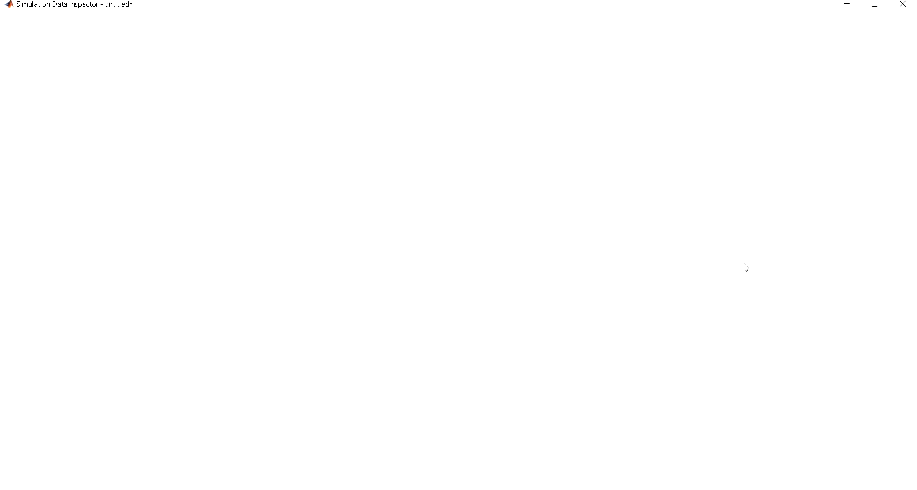
pyautogui.click(848, 4)
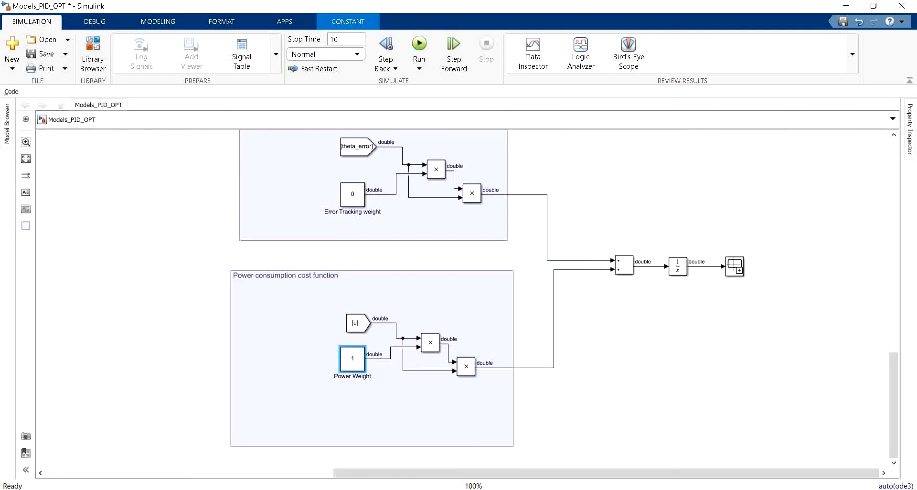
pyautogui.doubleClick(735, 266)
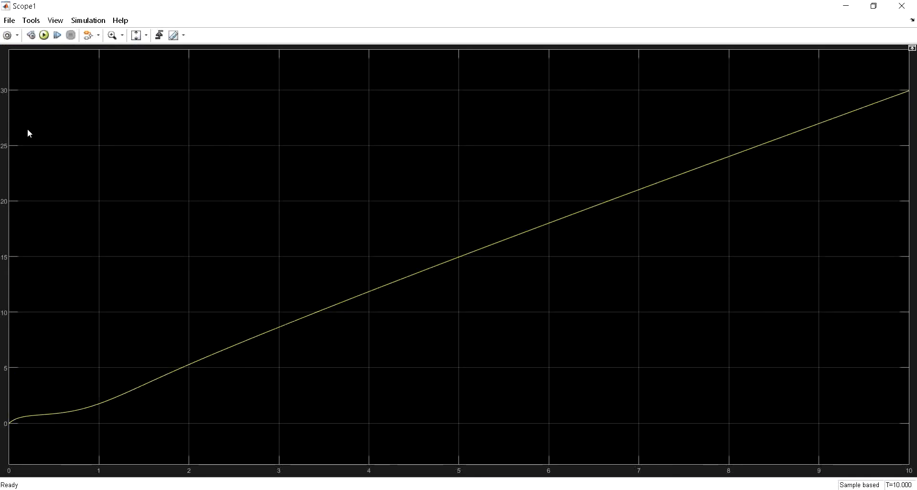
pyautogui.click(847, 6)
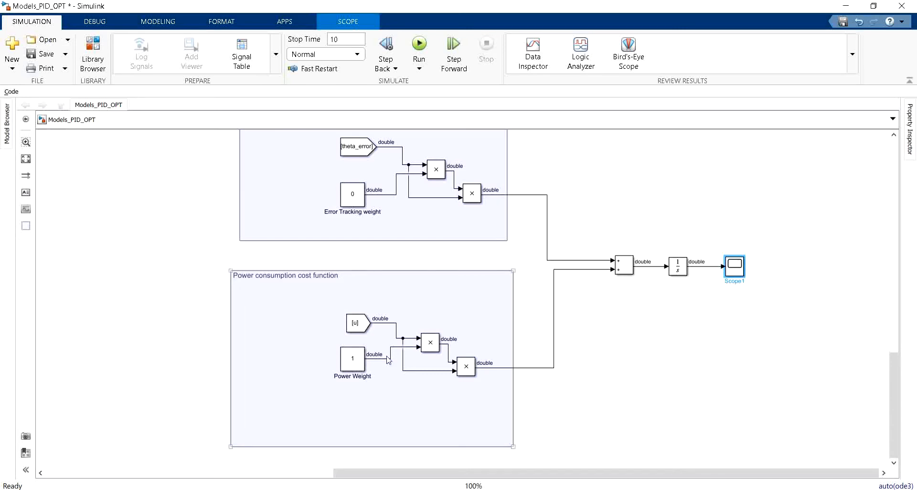
# Step: Set the Error Tracking weight constant to 1 and rerun the OPT simulation from the MATLAB App
pyautogui.click(356, 198)
pyautogui.doubleClick(355, 197)
pyautogui.write('1')
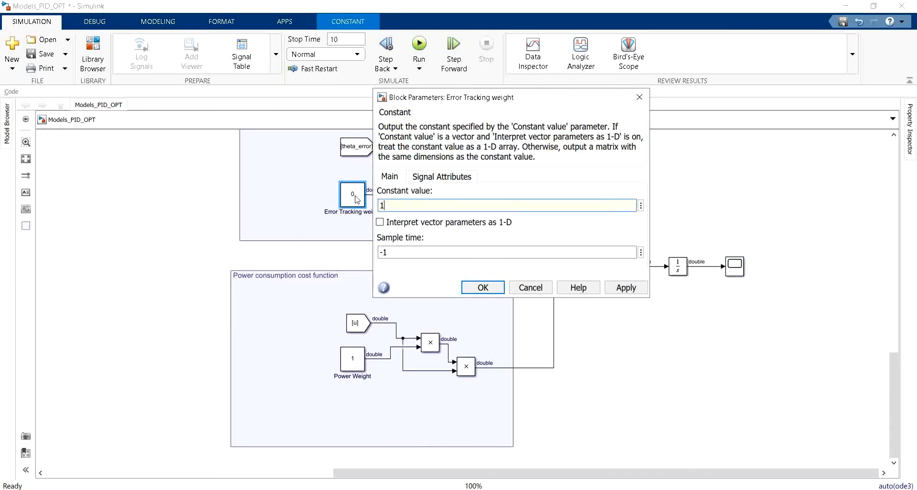
pyautogui.press('Return')
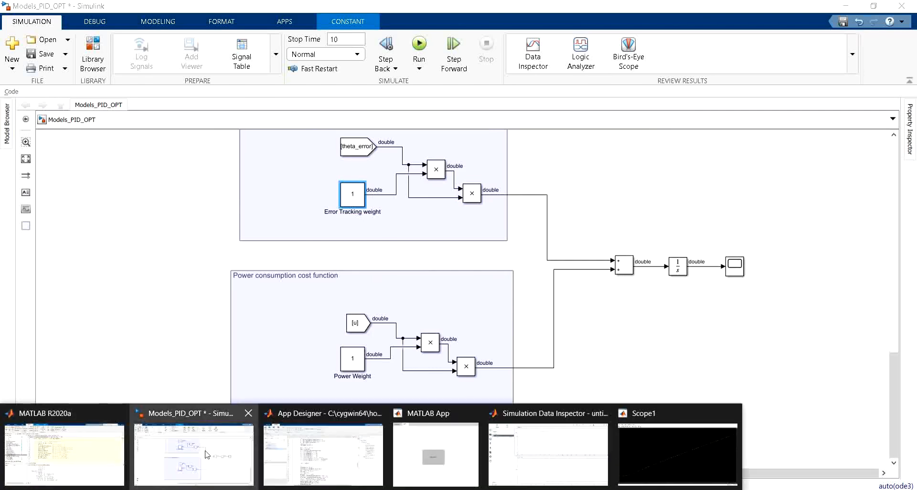
pyautogui.click(421, 454)
pyautogui.click(278, 340)
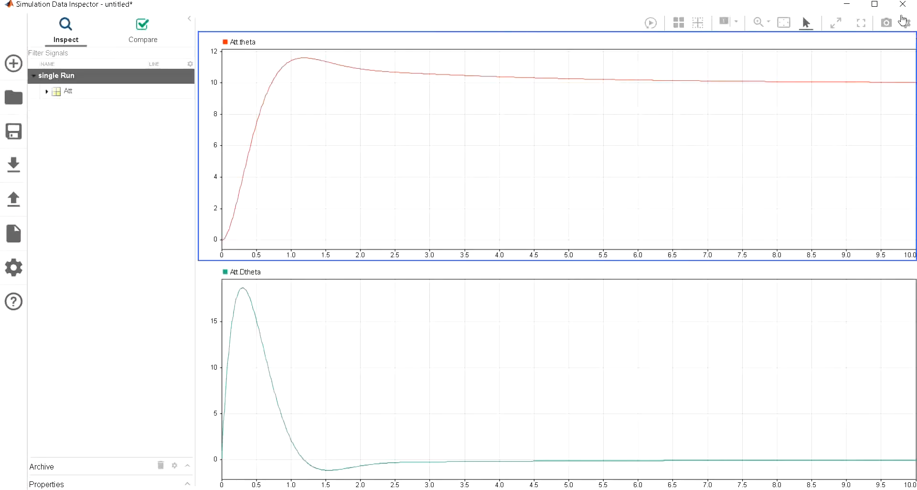
# Step: Minimise the Simulation Data Inspector, examine the combined error and power cost curve in the Scope, and return to the model
pyautogui.click(847, 5)
pyautogui.click(743, 270)
pyautogui.doubleClick(743, 271)
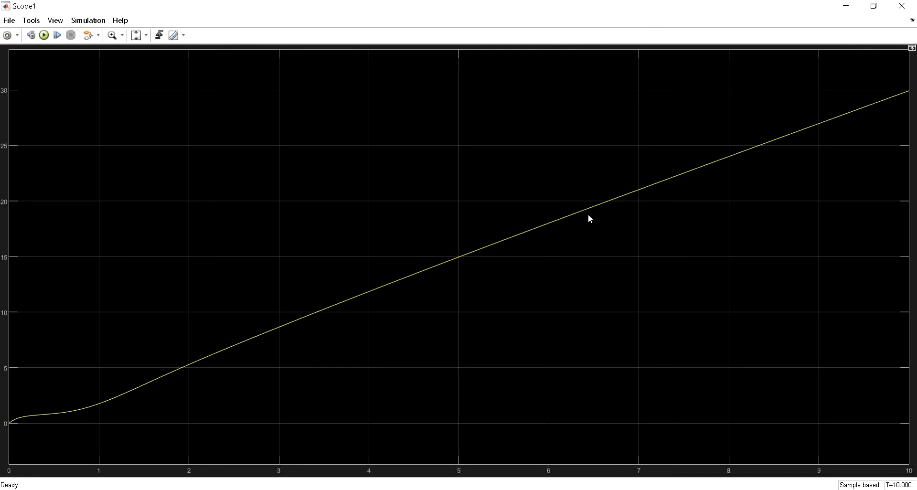
pyautogui.click(844, 6)
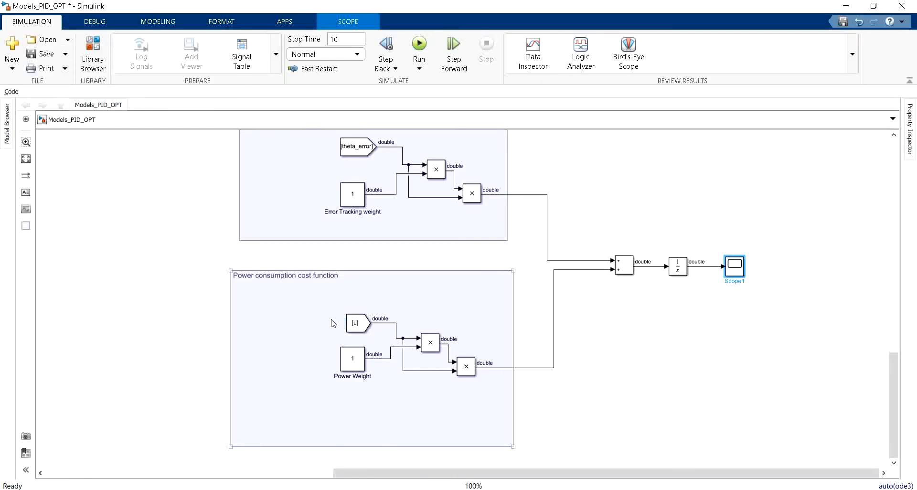
# Step: Switch to the main MATLAB window and select Models_PID_OPT.slx among the project files
pyautogui.scroll(-2, 333, 323)
pyautogui.scroll(-3, 333, 324)
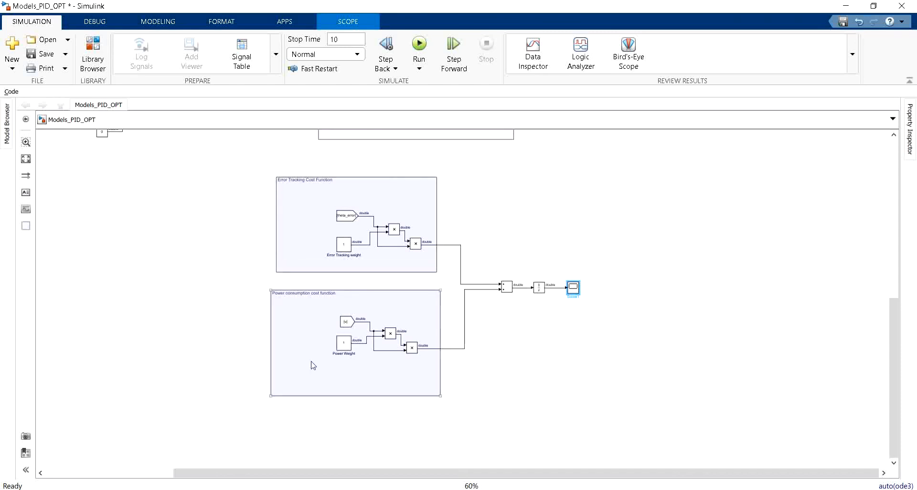
pyautogui.moveTo(40, 487)
pyautogui.click(42, 465)
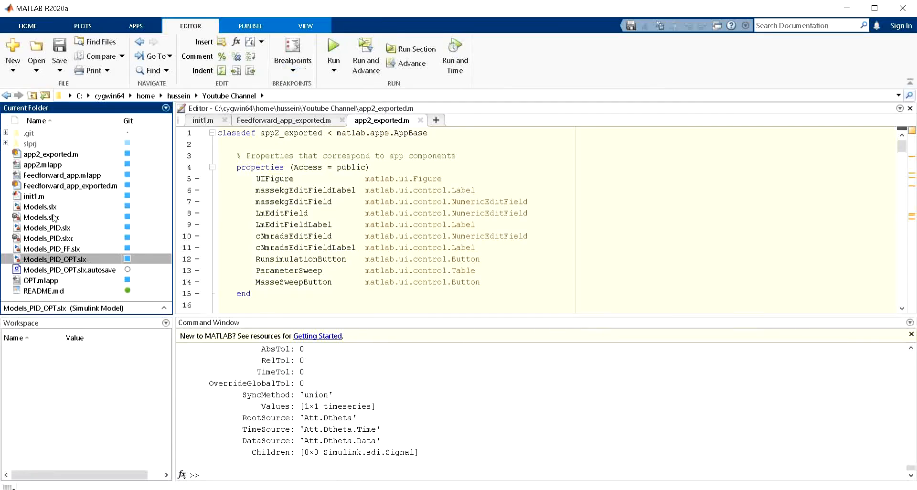
pyautogui.click(62, 260)
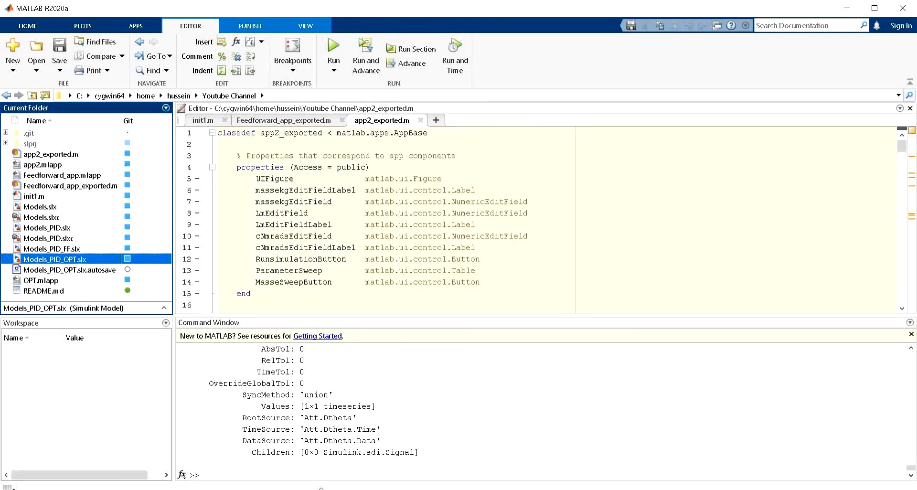
# Step: Switch to the HH-youtube GitHub repository in the browser and show its clone and download options
pyautogui.click(174, 488)
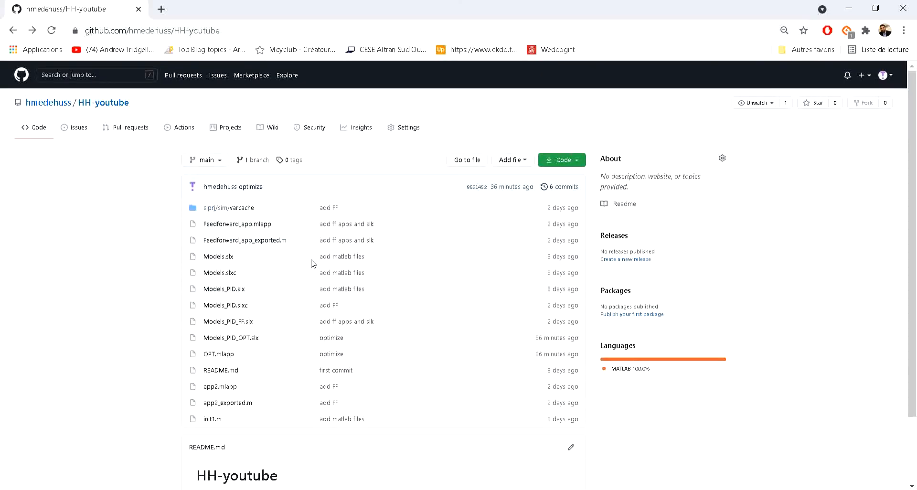
pyautogui.click(573, 160)
pyautogui.click(469, 249)
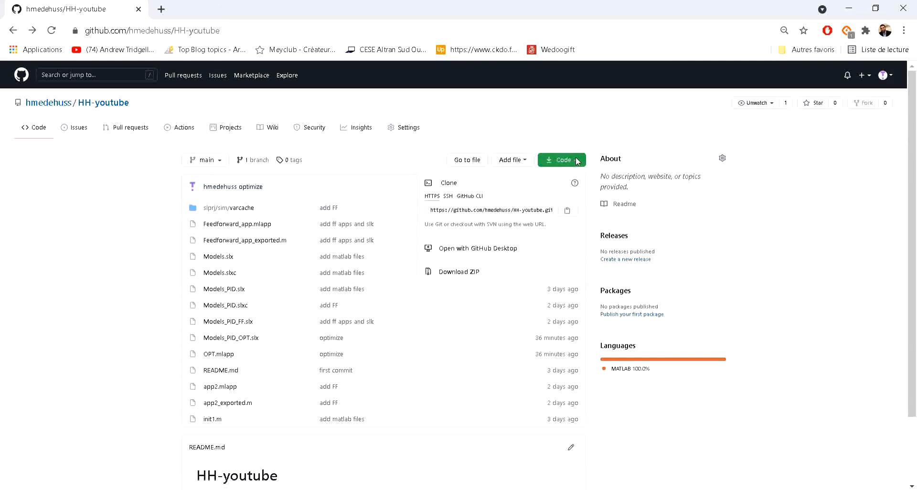